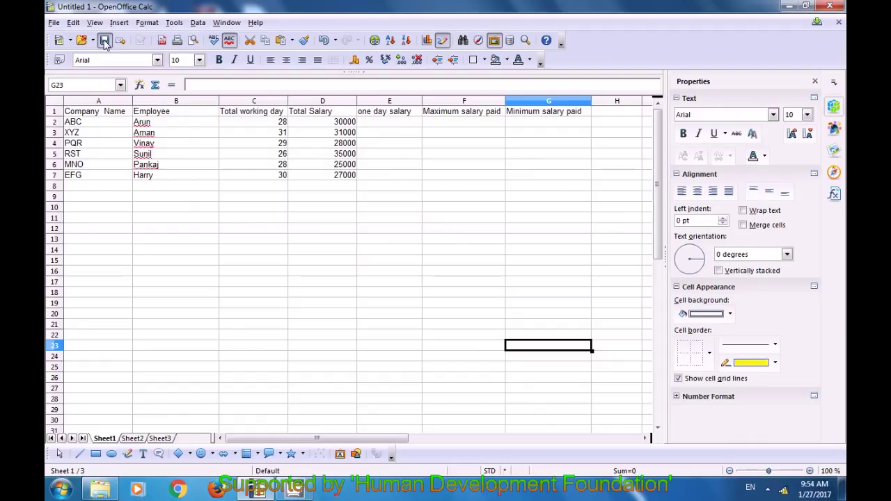
Save the salary spreadsheet to the Desktop as 'Class 2' in ODF Spreadsheet format.
click(103, 41)
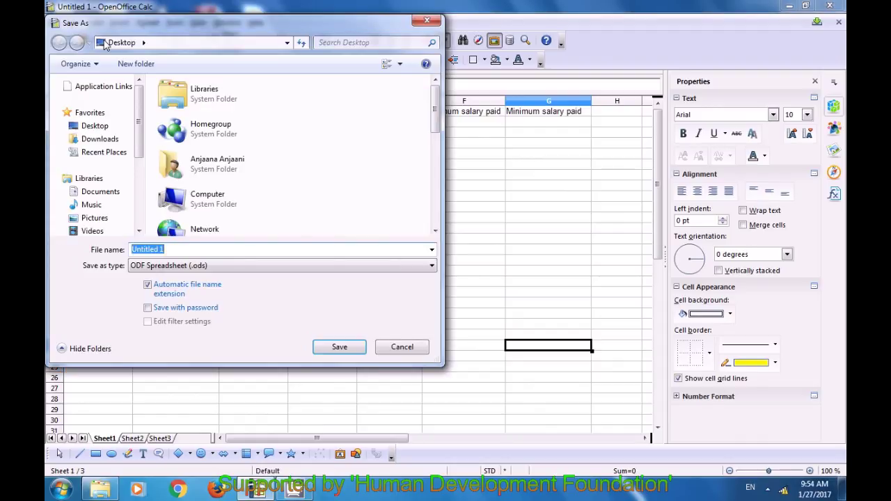
click(143, 43)
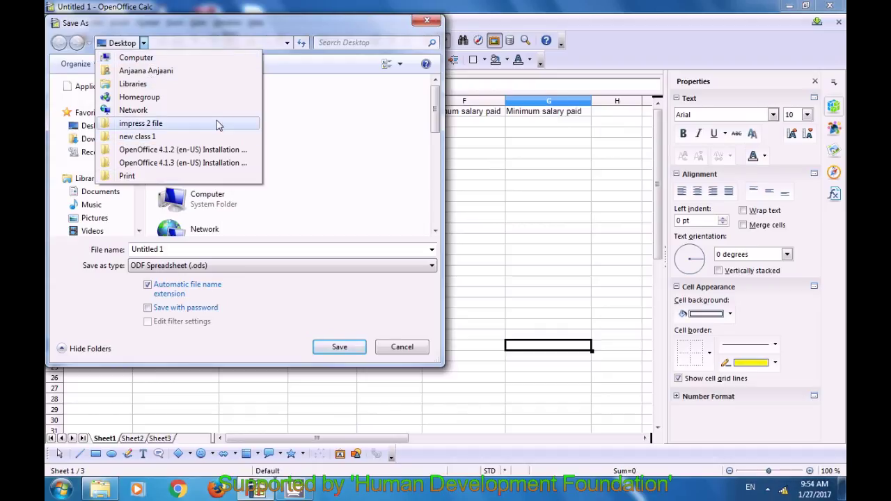
click(330, 115)
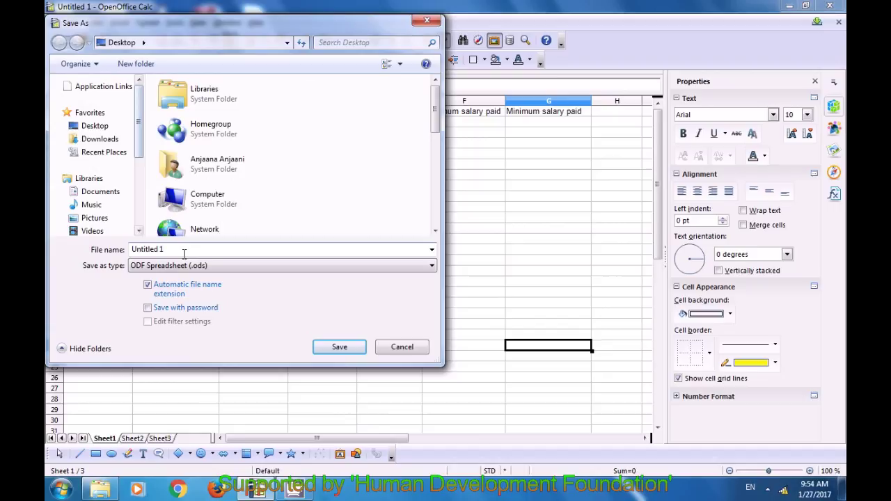
click(132, 249)
shift+click(174, 249)
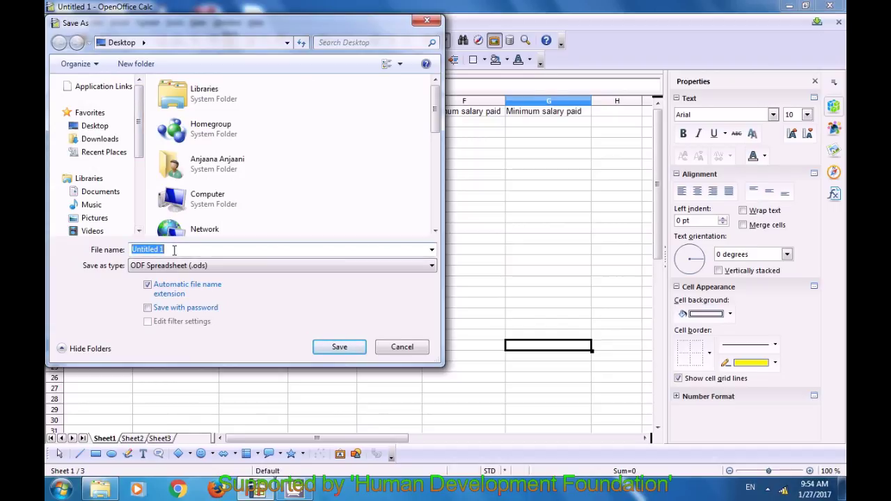
key(BackSpace)
text(Class 2)
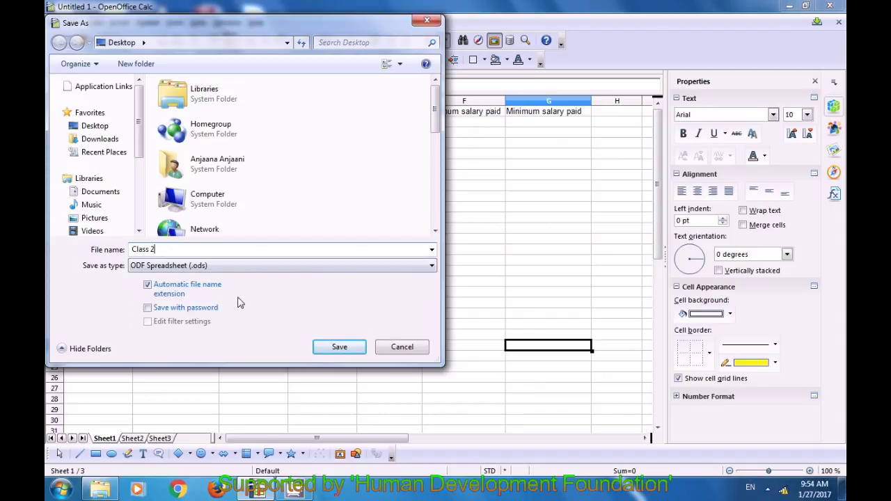
click(333, 347)
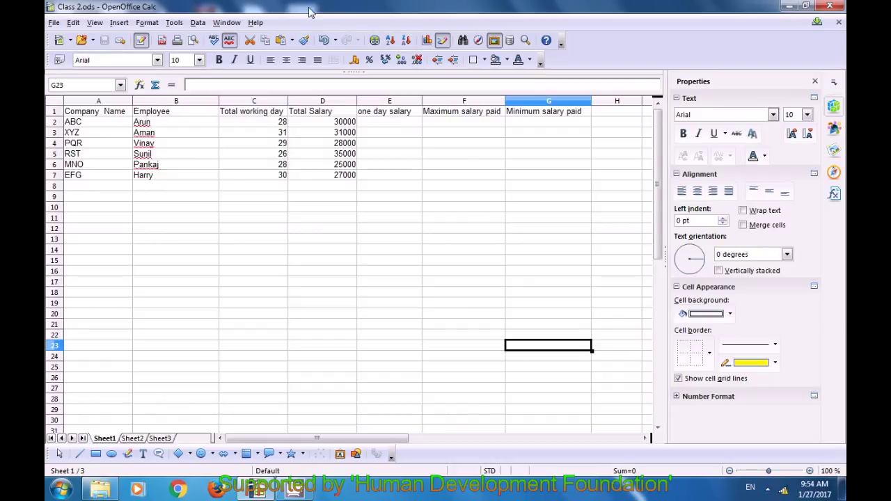
click(789, 7)
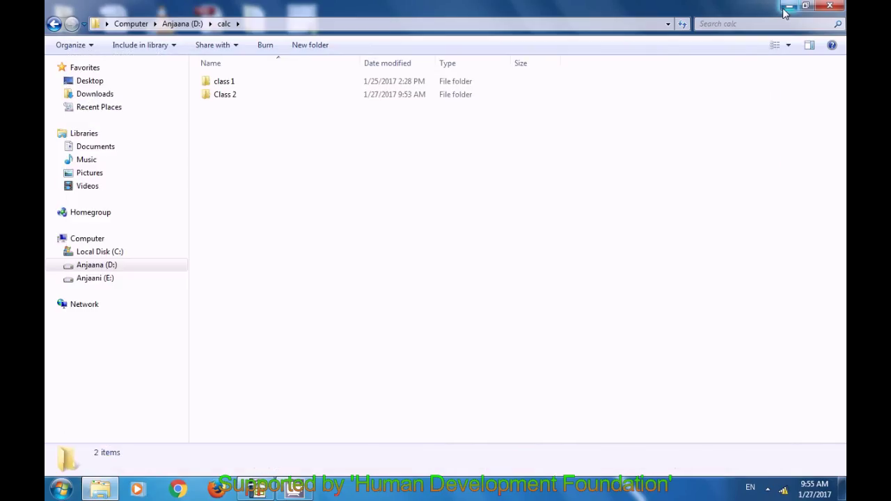
click(788, 8)
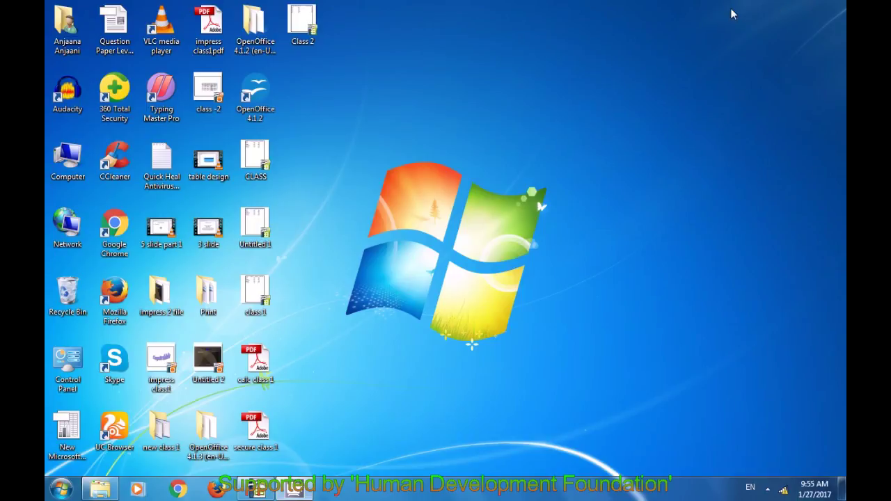
click(318, 42)
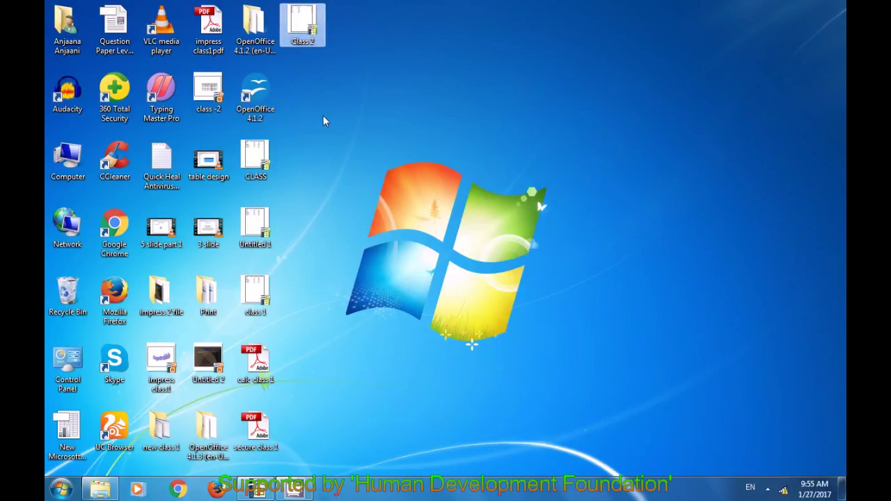
click(258, 491)
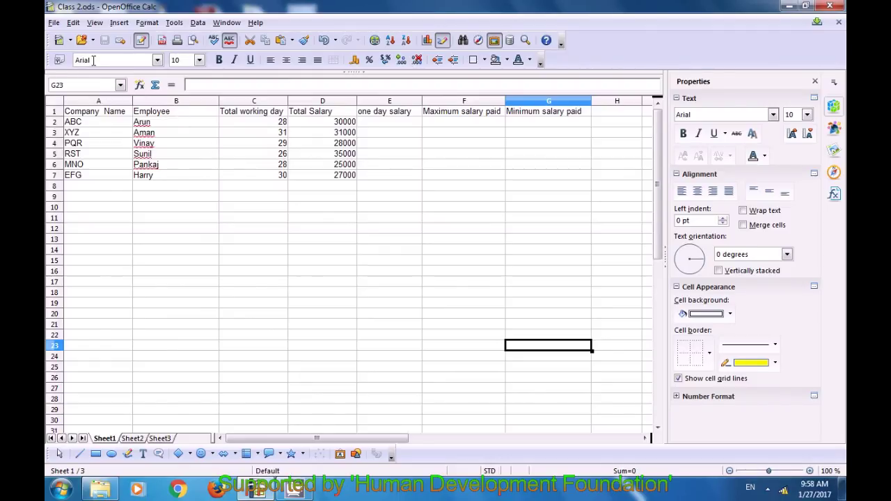
Create a new blank spreadsheet, Untitled 1.
click(60, 40)
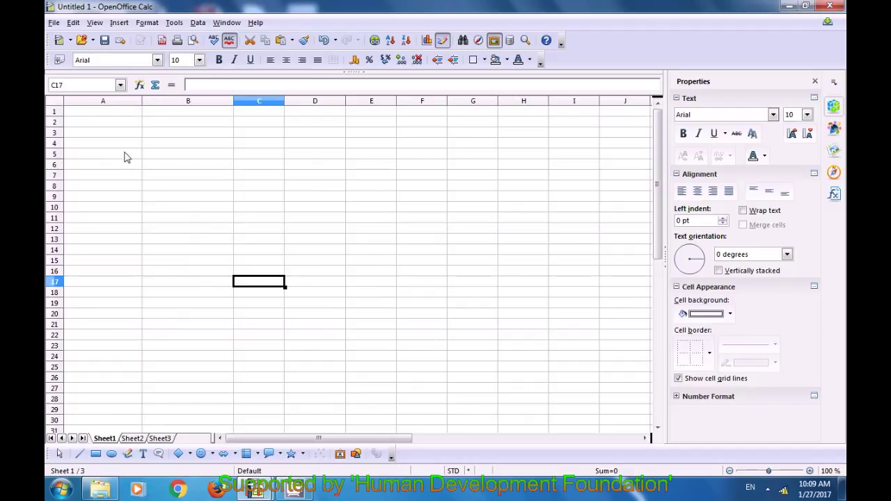
Enter the headings 'Current date', 'Date' and 'Month' in cells A1 to C1.
click(105, 116)
text(nO)
key(BackSpace)
key(BackSpace)
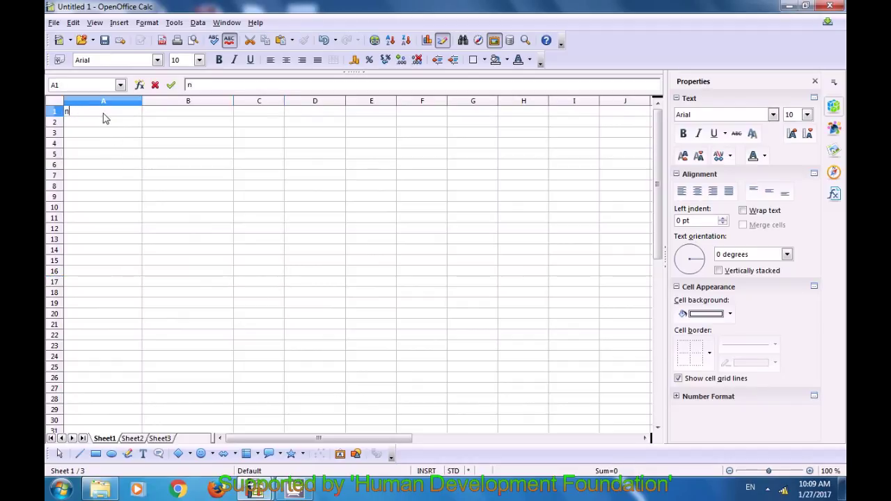
text(Co)
key(BackSpace)
text(urrent dt)
key(BackSpace)
text(ate)
key(Tab)
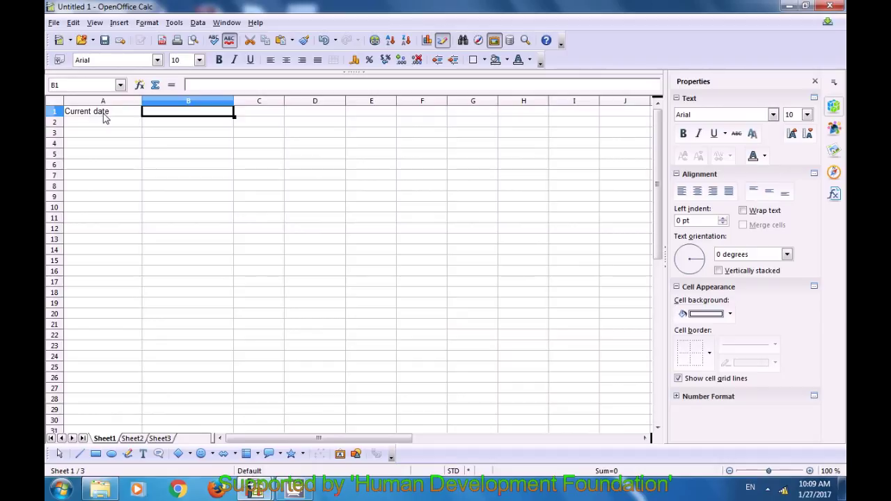
text(Date)
key(Tab)
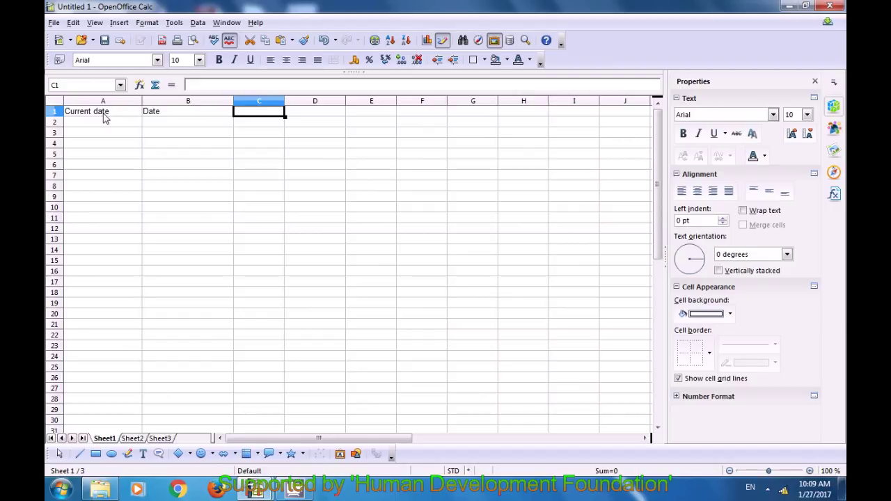
text(Month)
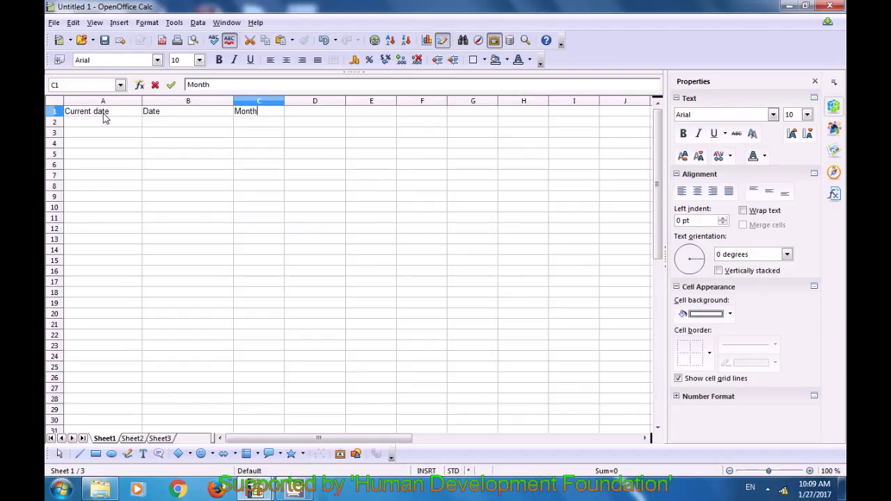
key(Tab)
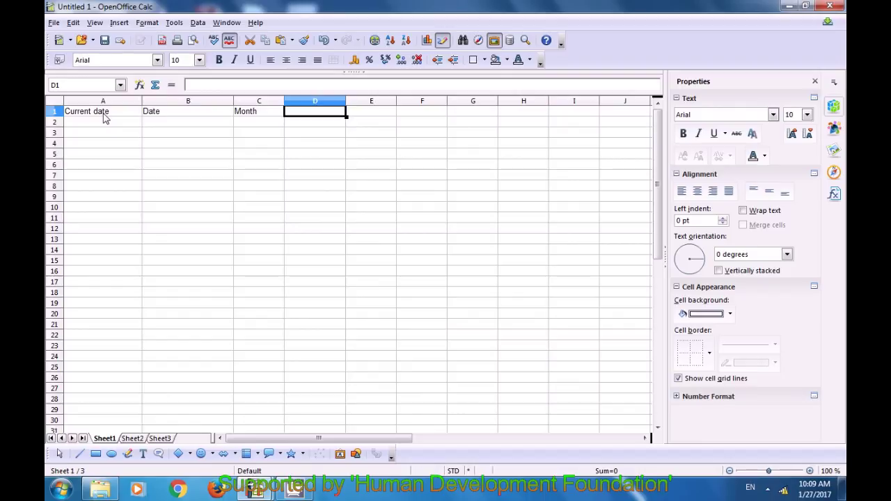
Enter =NOW() in A2 to show the current date and time.
click(105, 124)
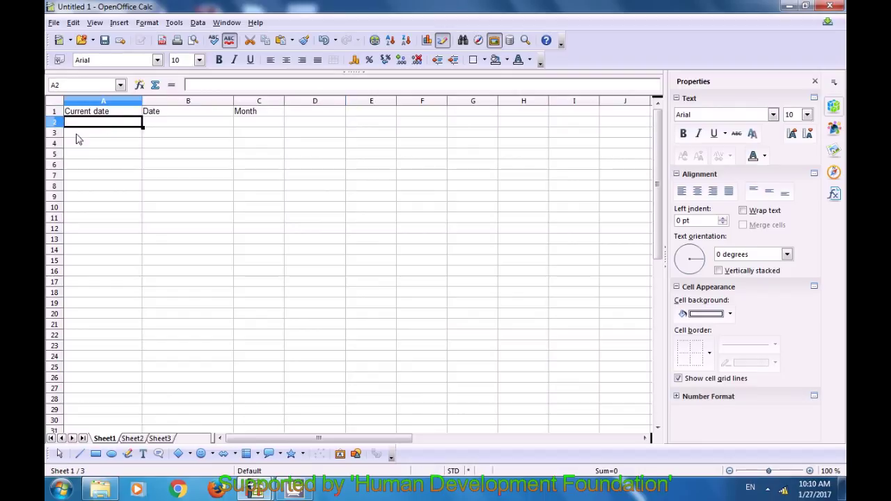
text(=)
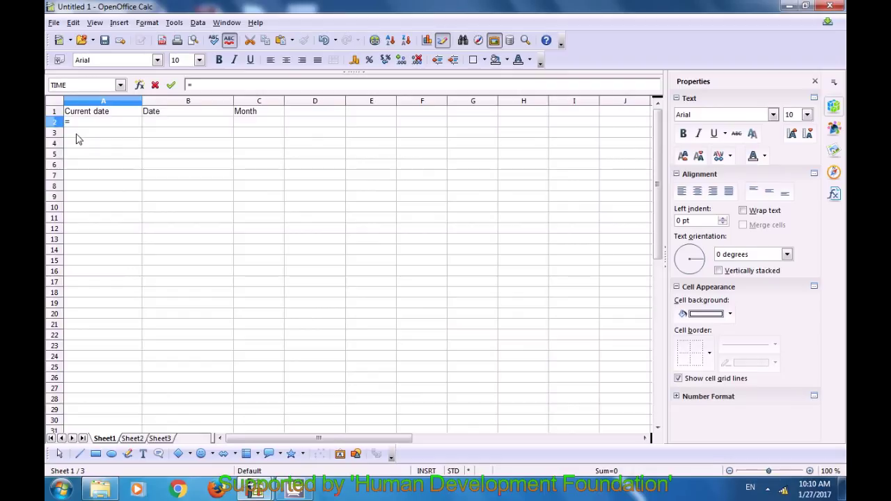
text(now()
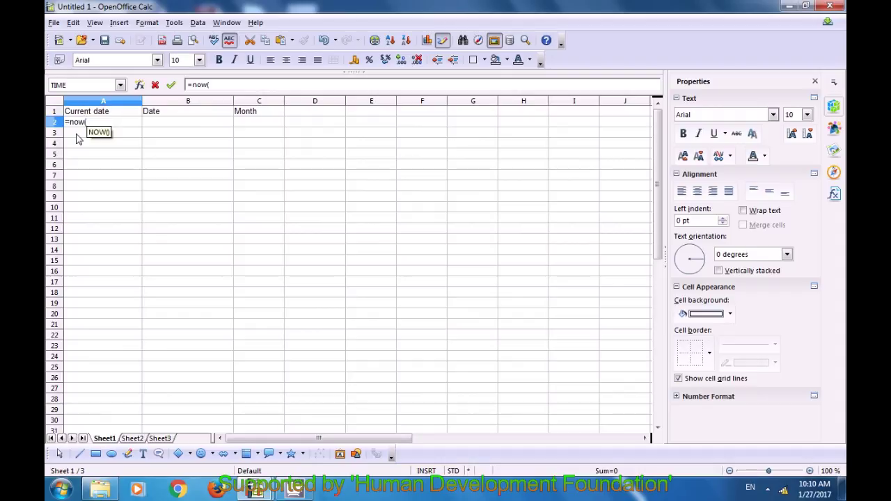
text())
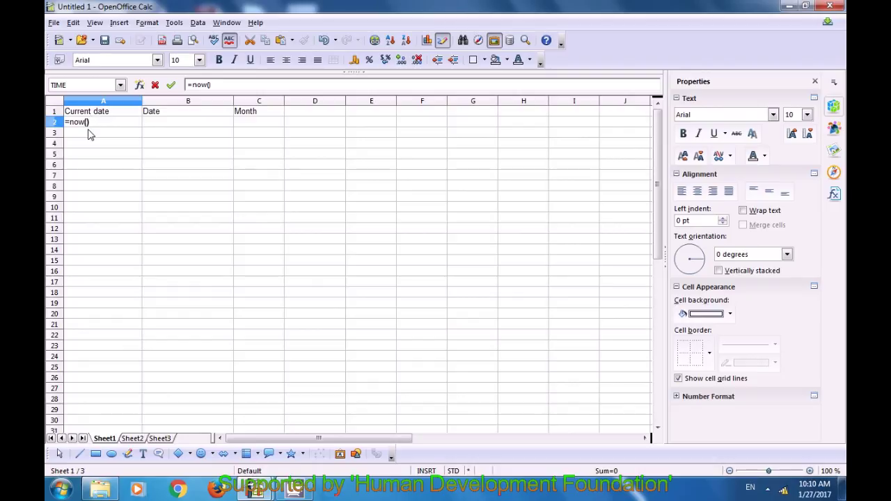
key(Return)
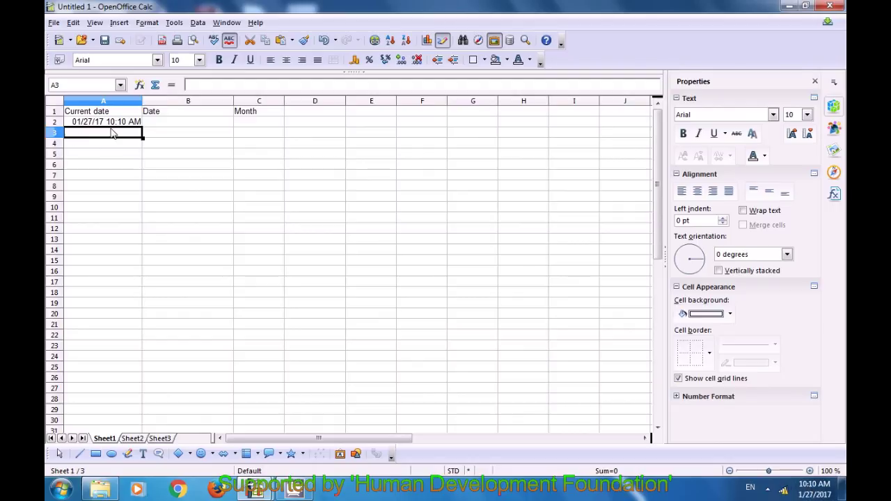
Enter =DATE(2017;1;28) in B2 so it shows 01/28/17.
click(116, 133)
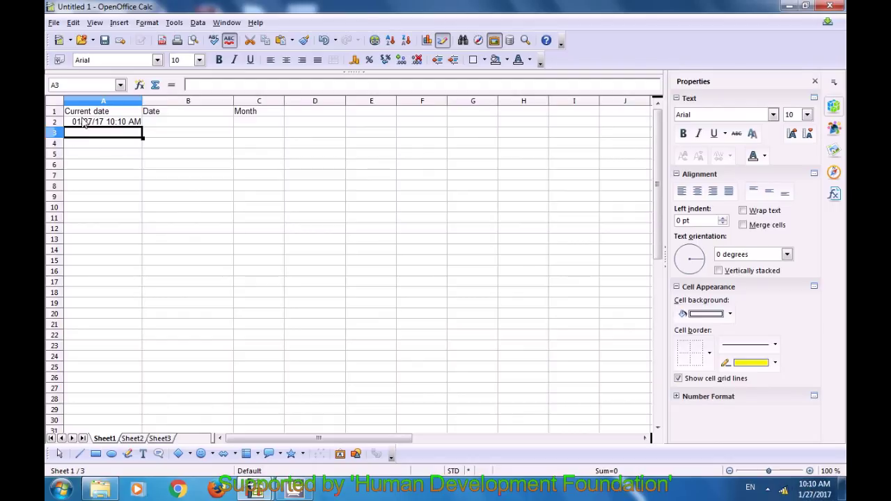
click(172, 126)
text(=)
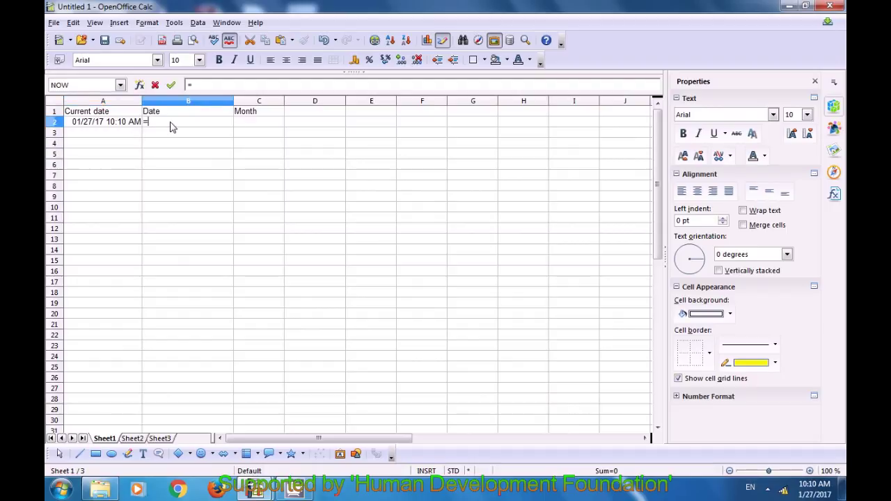
text(date)
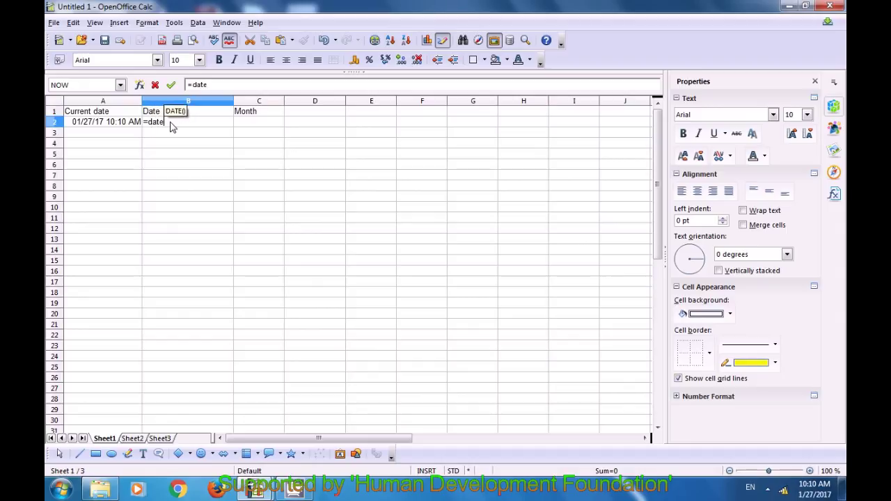
text(()
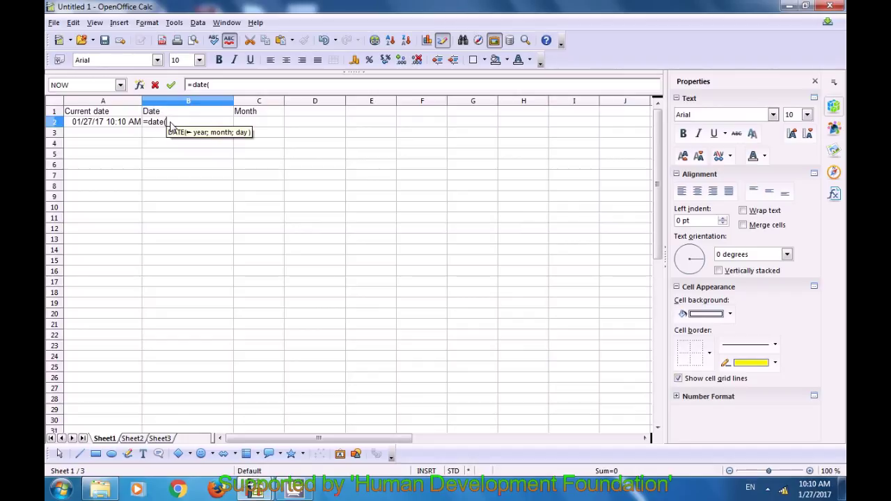
text(2017)
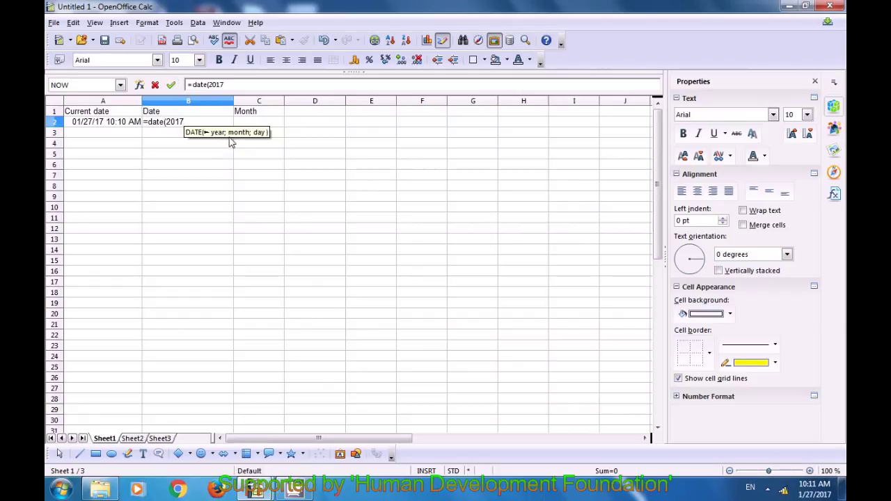
text(;1;)
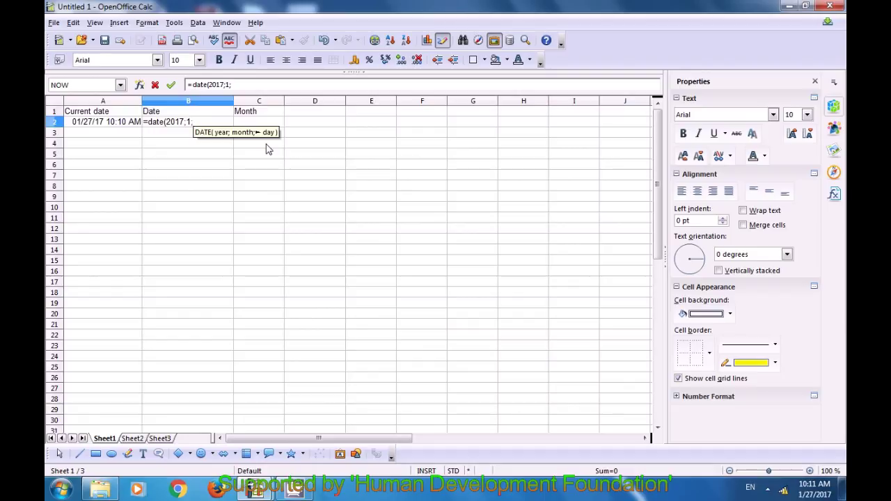
text(27)
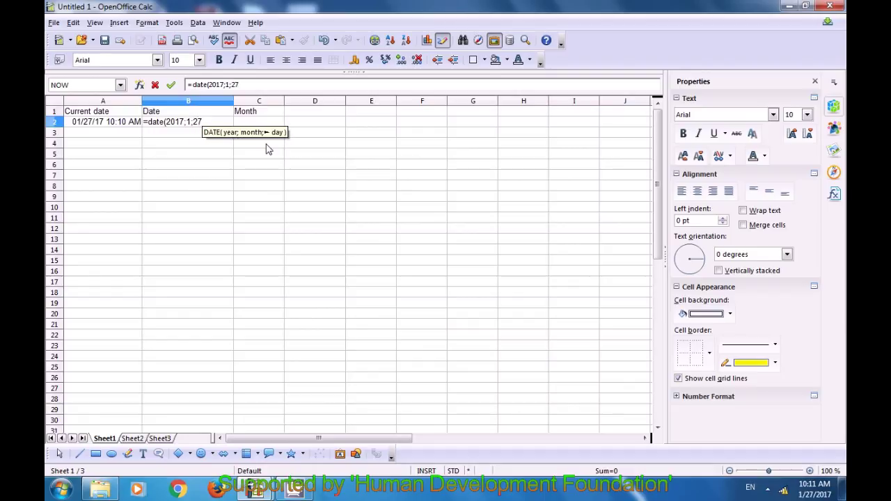
key(BackSpace)
text(8))
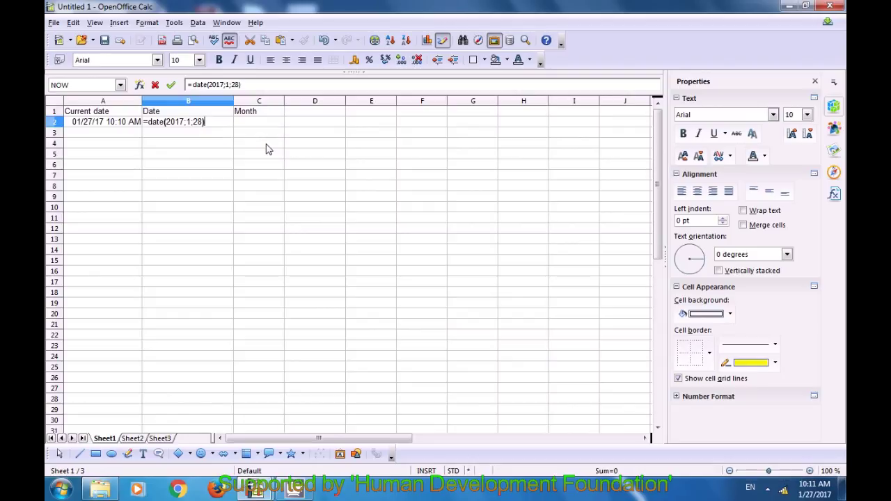
key(Return)
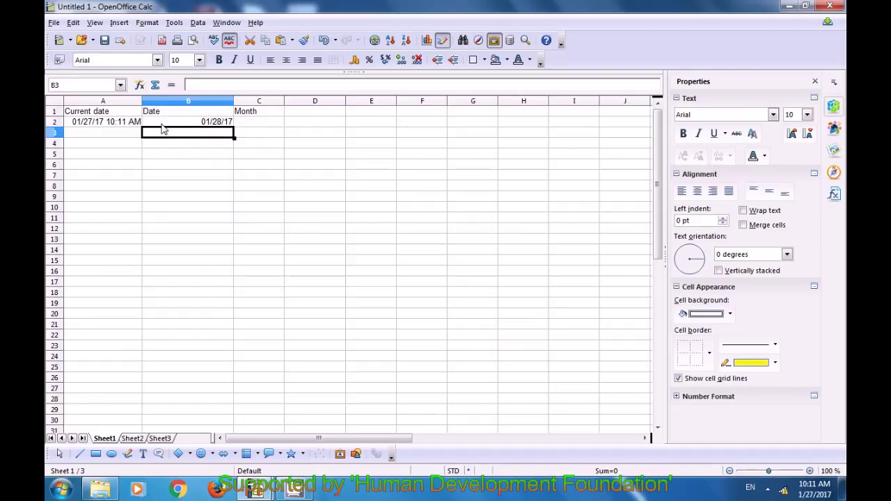
click(255, 125)
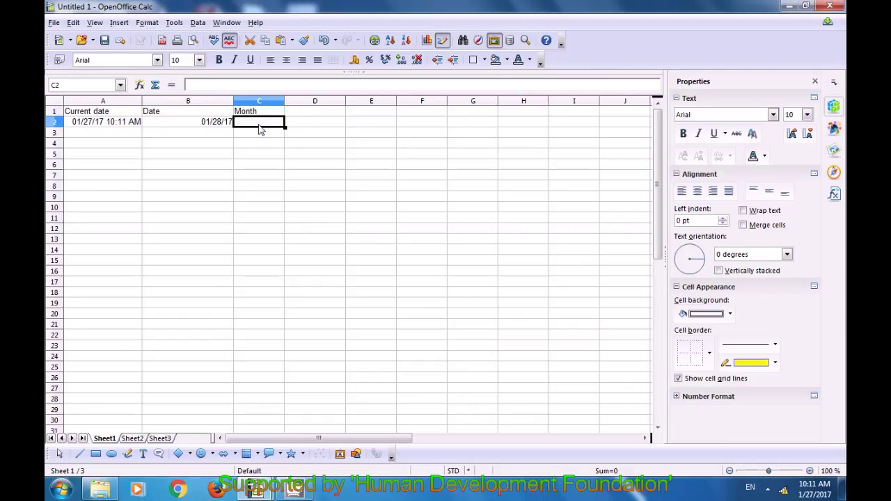
Enter =MONTH(A2) in C2, returning month 1.
text(=)
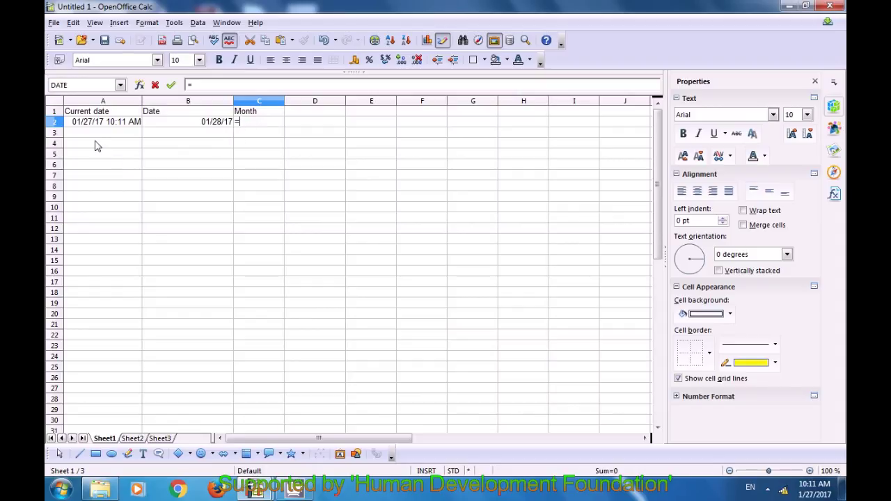
text(month)
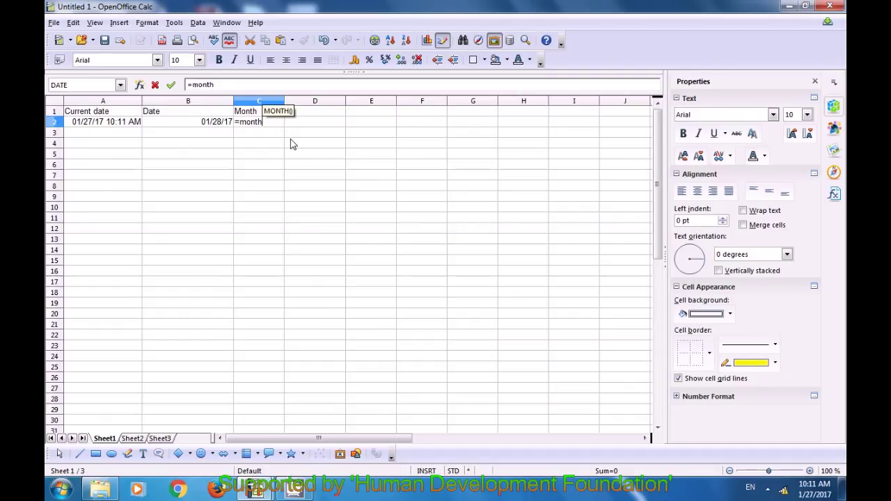
text(()
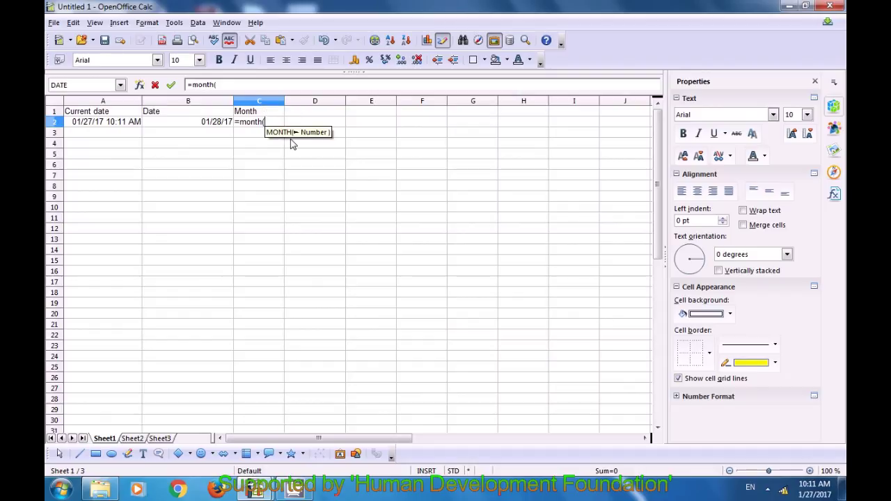
click(103, 126)
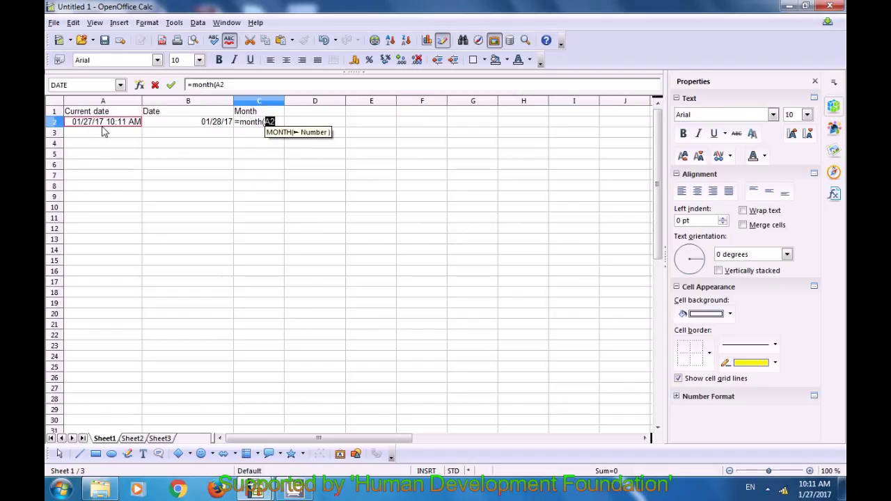
text())
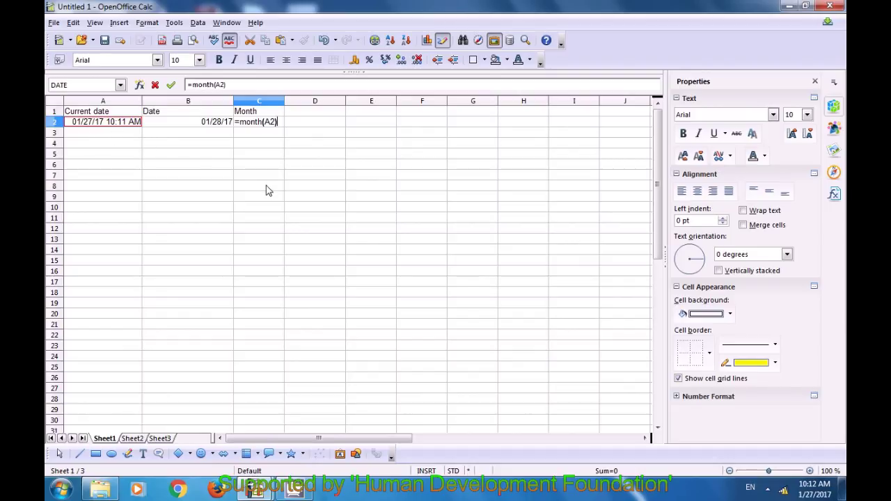
key(Return)
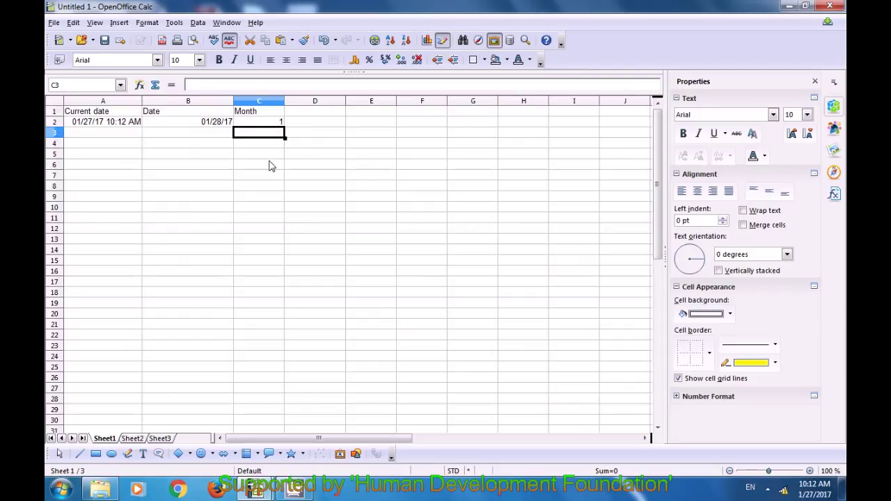
Enter =DATE(2017;2;1) in B3 and =MONTH(B3) in C3, showing 02/01/17 and 2.
click(197, 138)
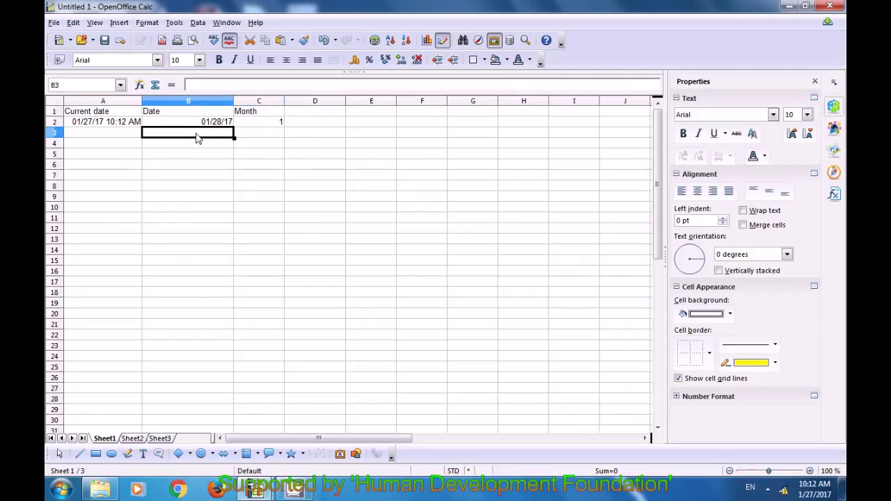
text(=date)
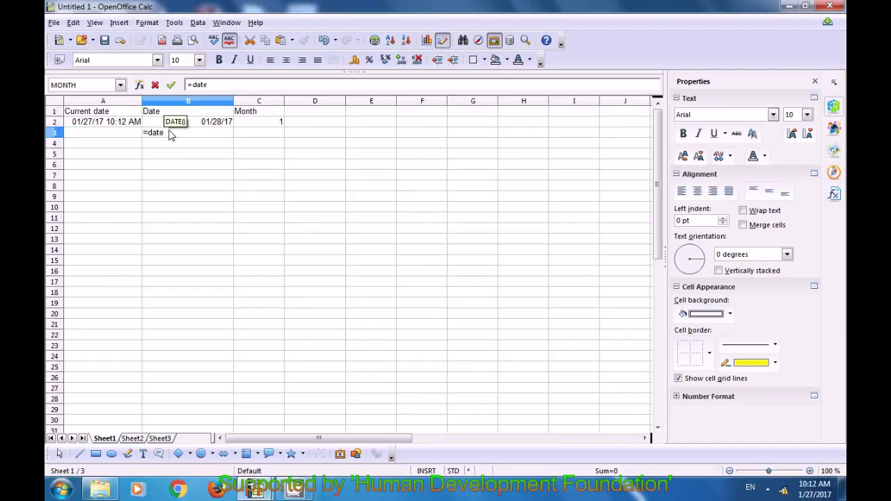
text(()
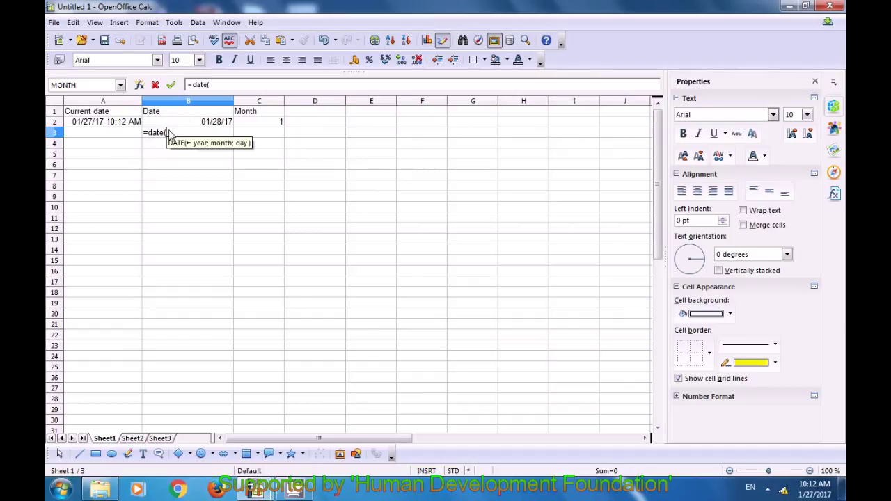
text(2017)
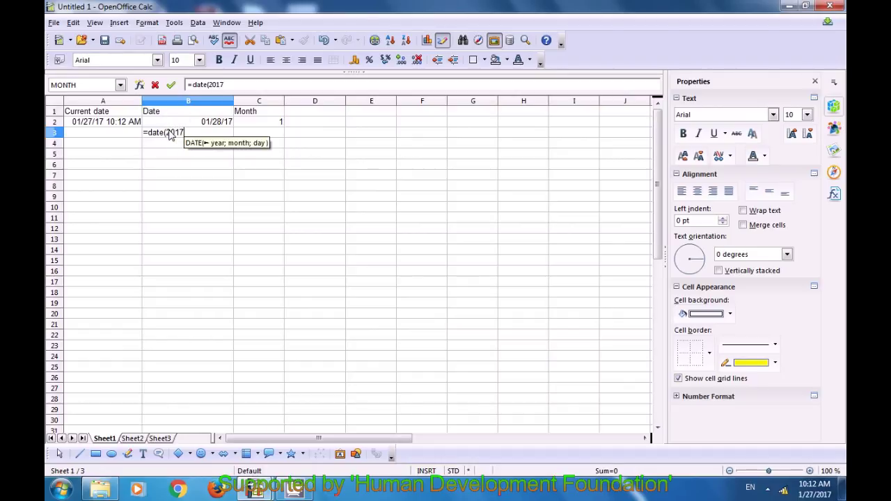
text(;2;)
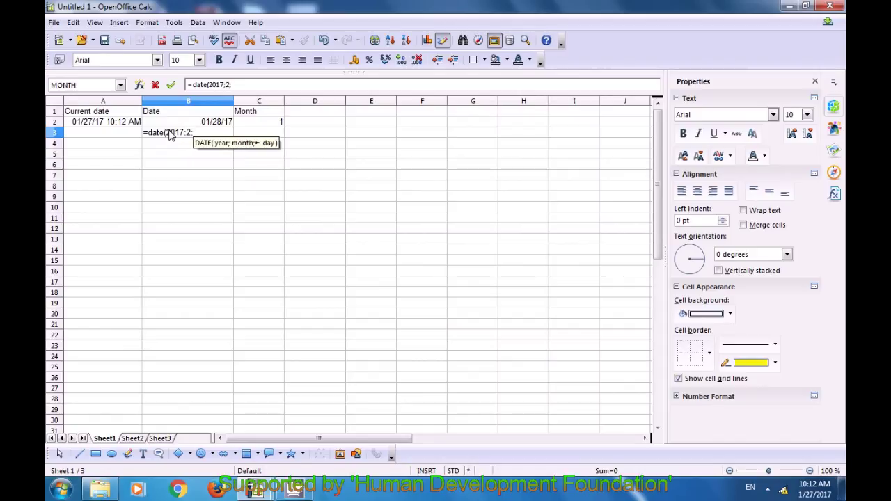
text(1))
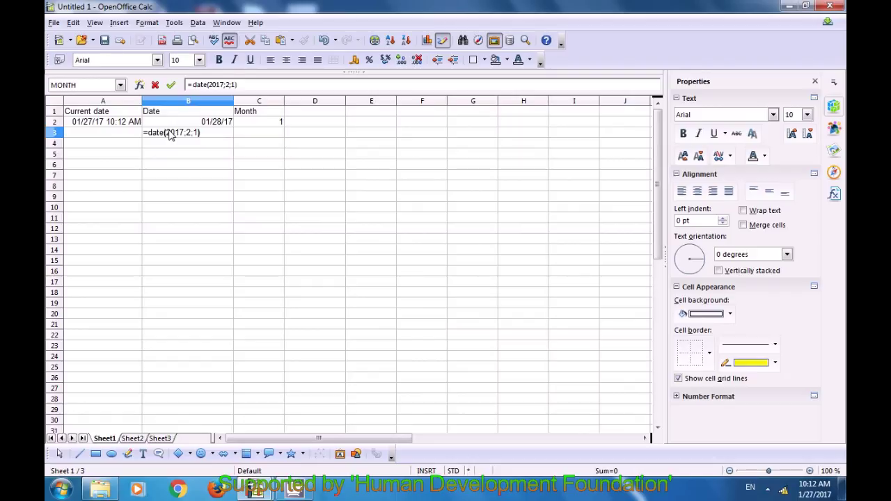
key(Return)
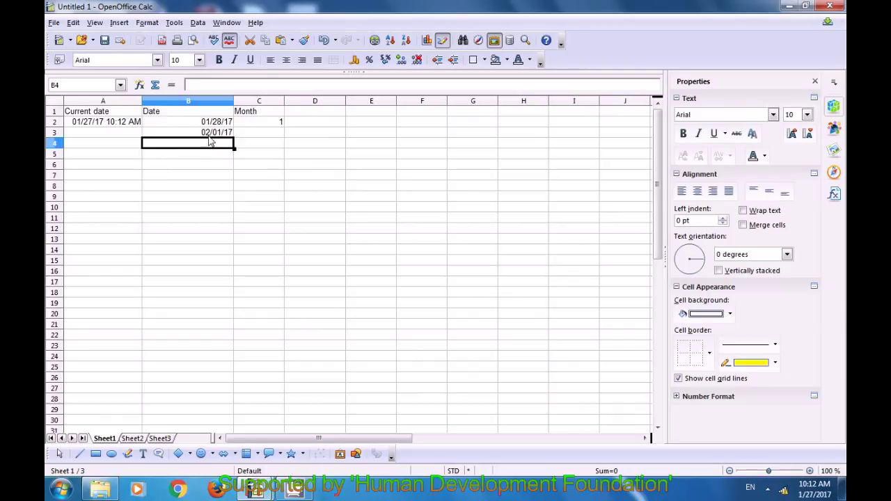
click(265, 135)
text(=month()
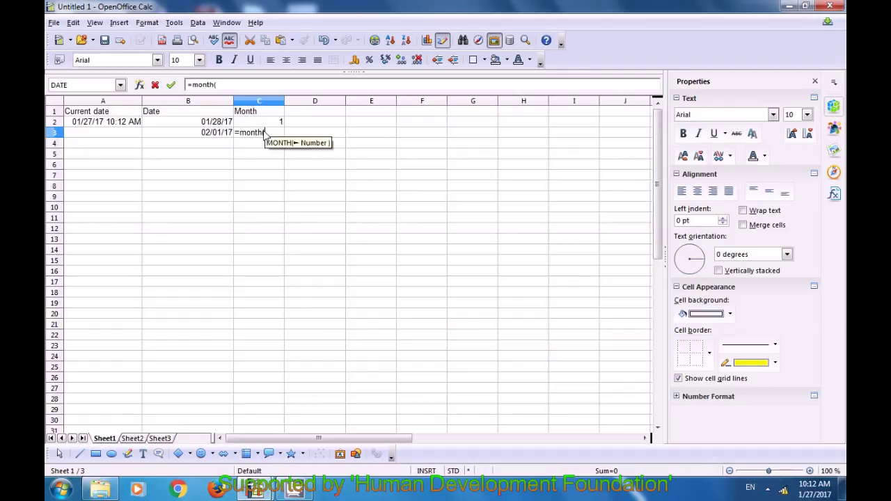
click(216, 137)
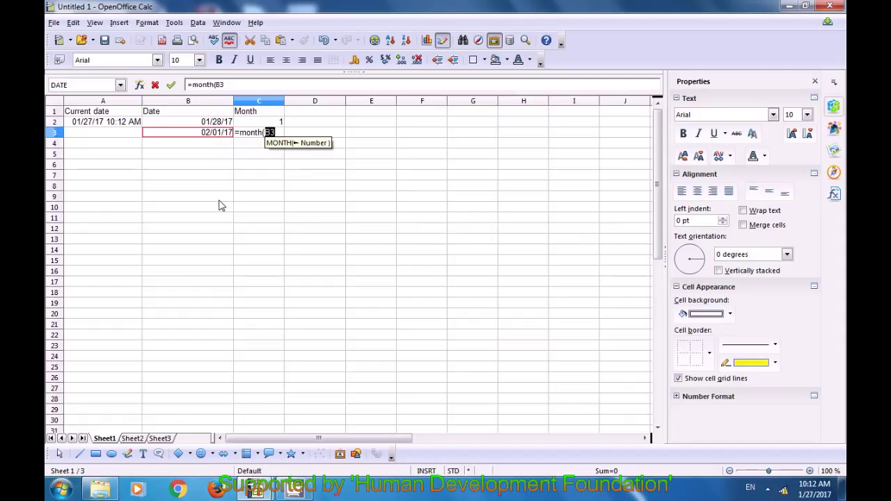
text())
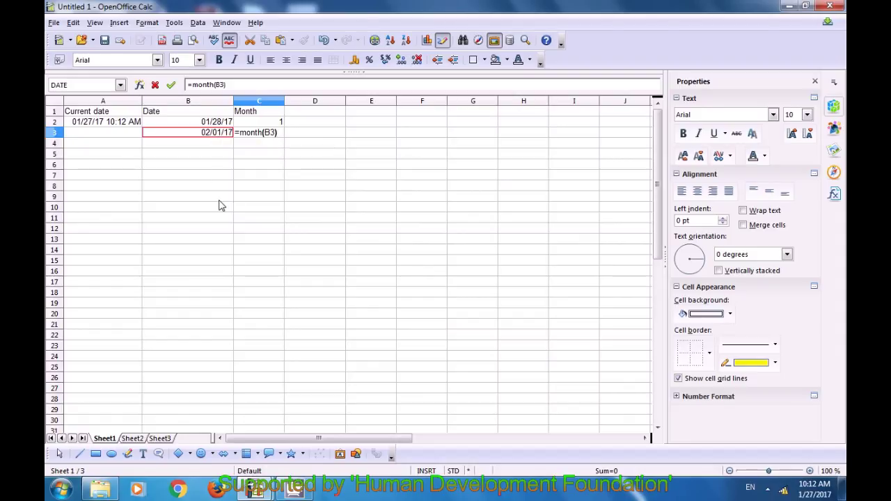
key(Return)
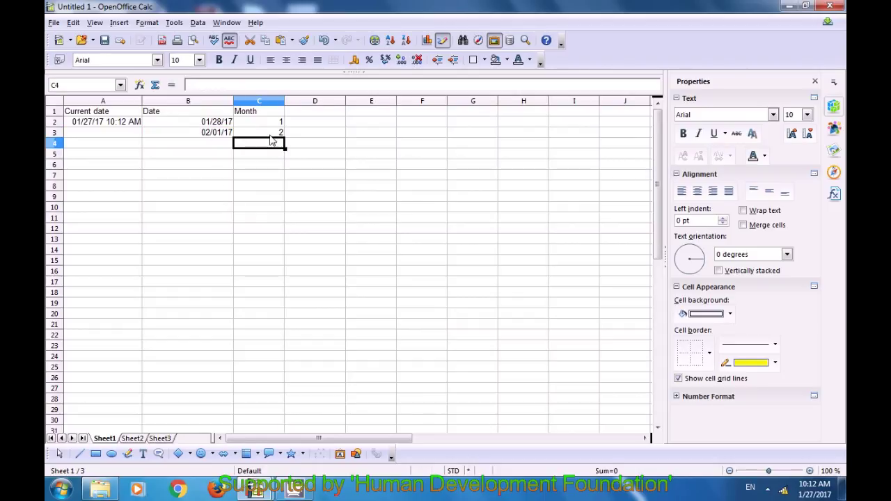
click(315, 115)
Label D1 'time' and enter =TIME(10;10;27) in D2 to show 10:10:27 AM.
text(time)
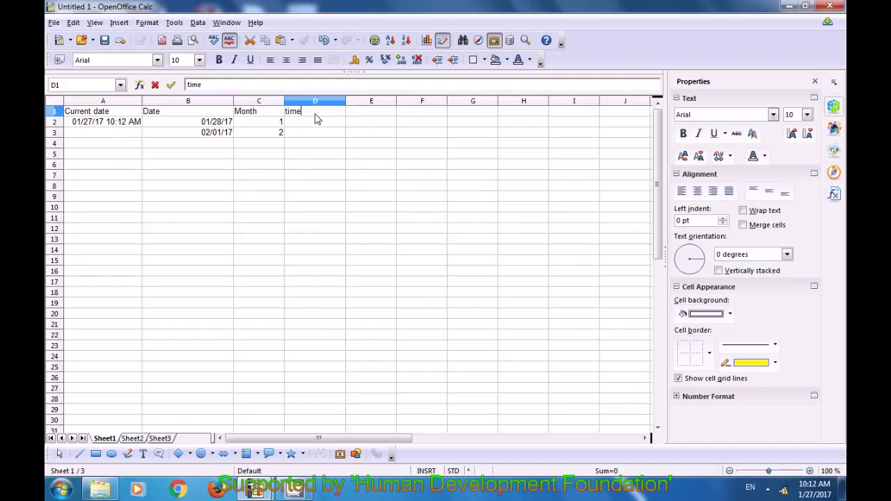
key(Return)
text(=)
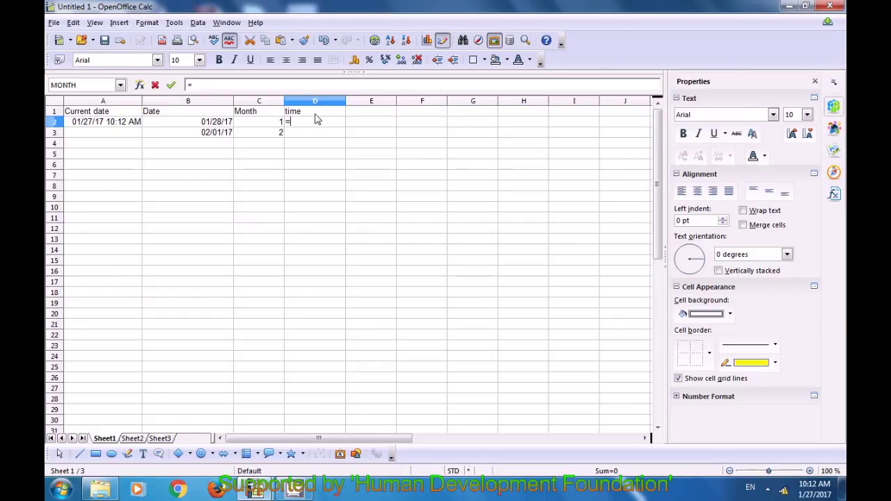
text(t)
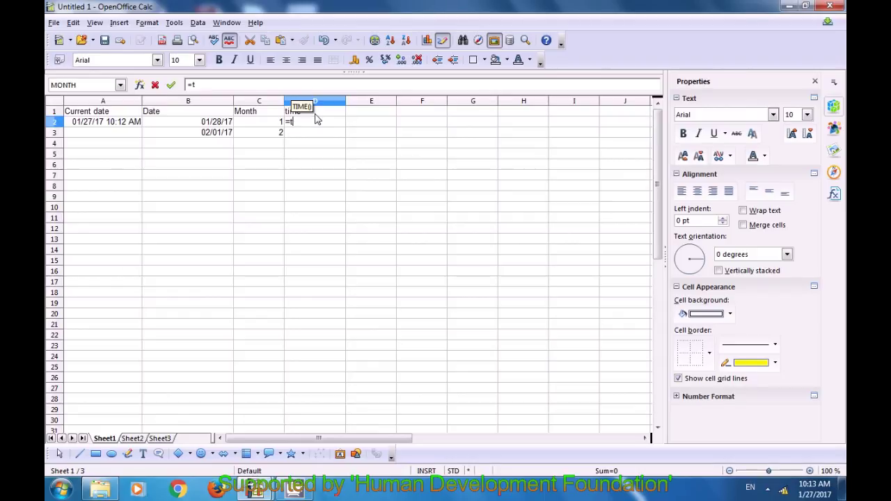
text(ime()
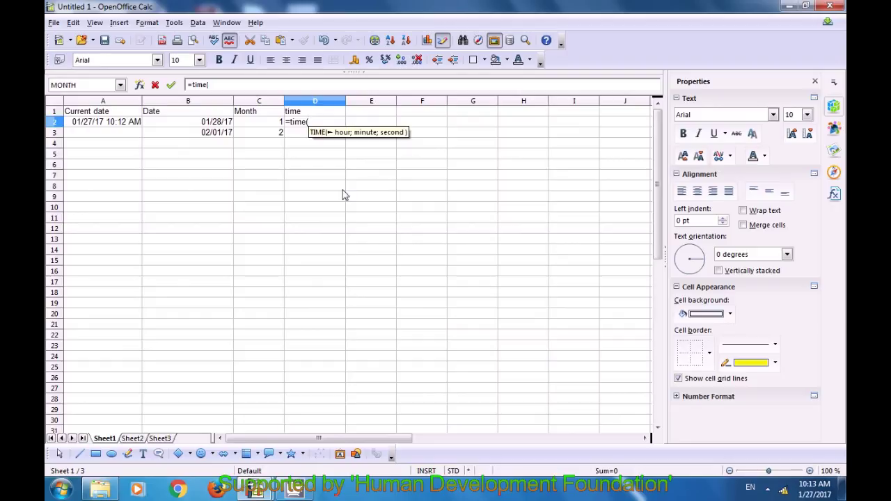
text(10)
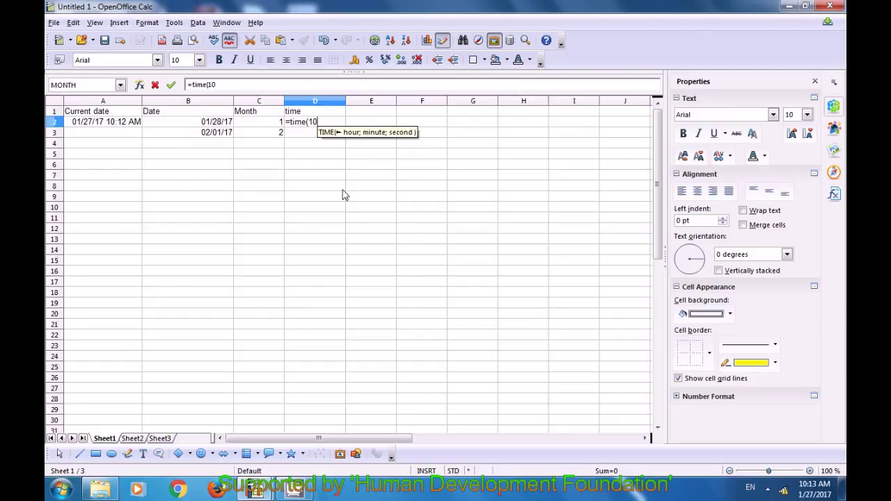
text(;10)
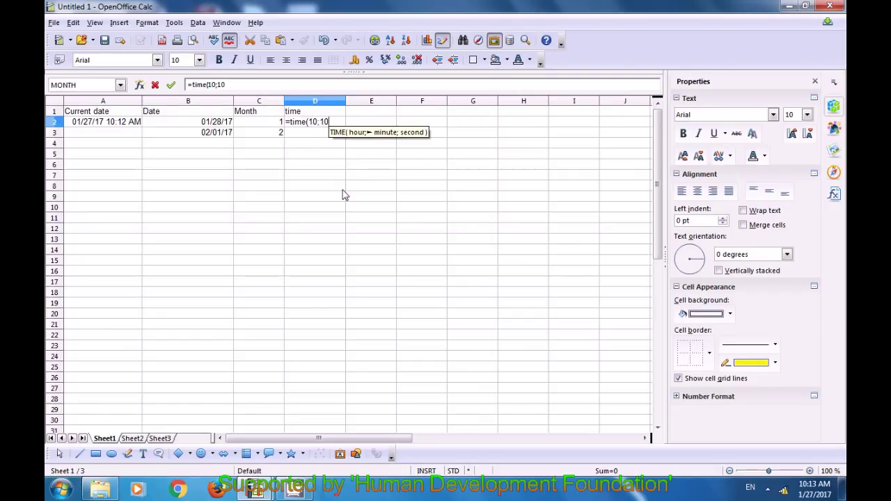
text(;)
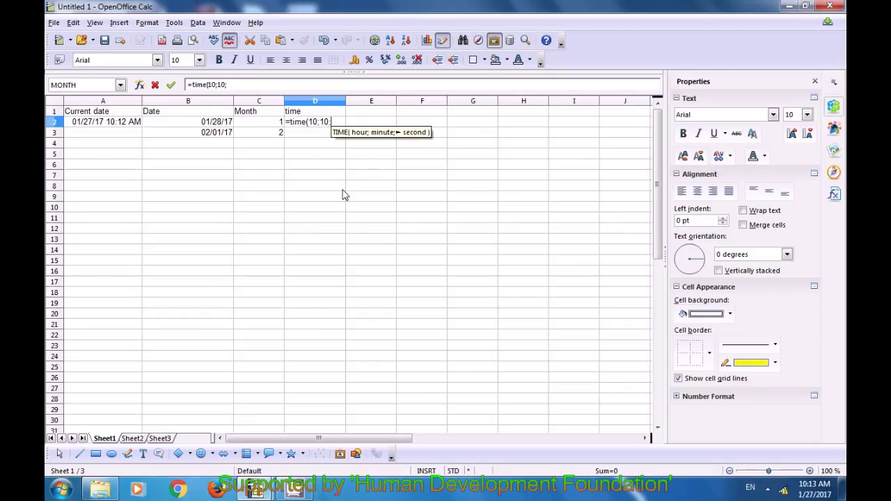
text(27)
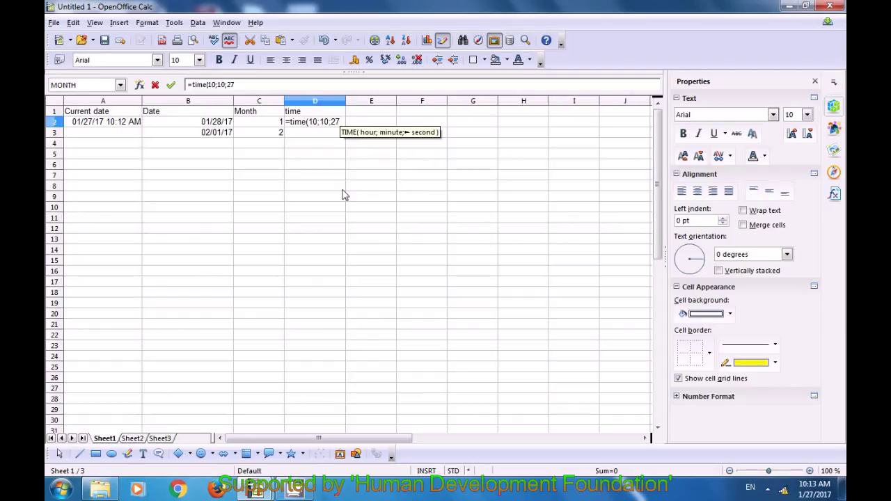
text())
key(Return)
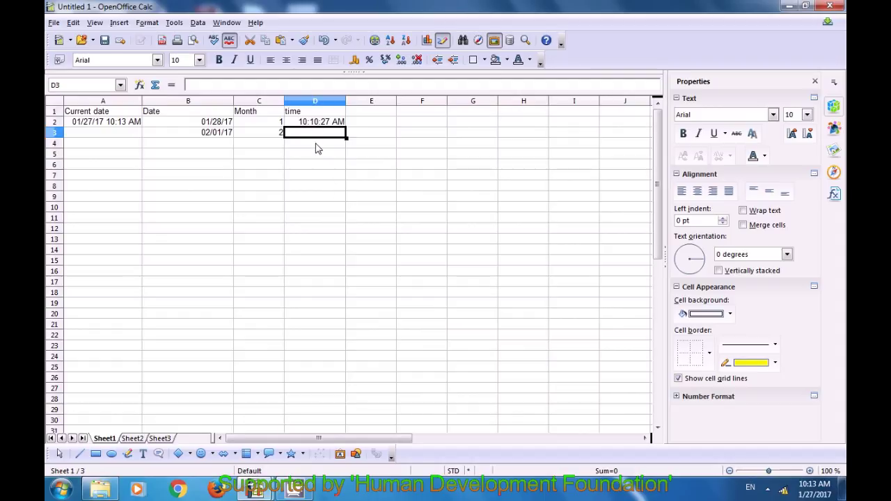
click(314, 159)
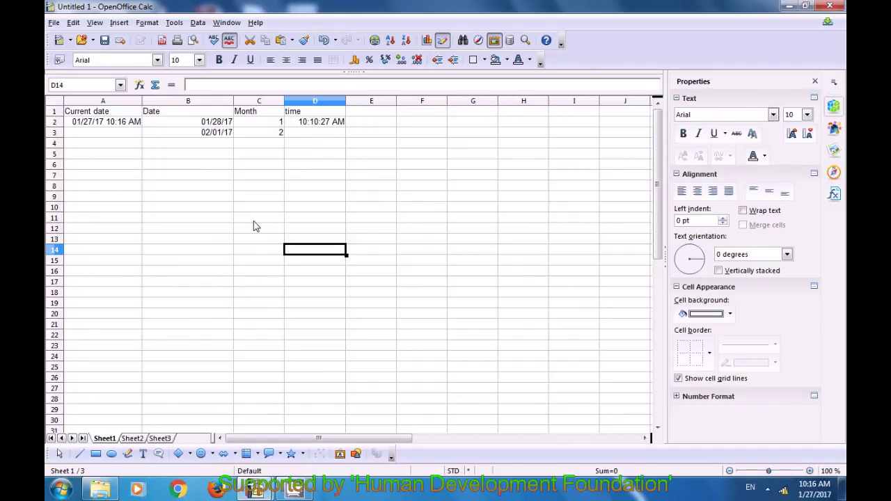
Enter the headings 'Numers' in A6 and 'factorial' in B6.
click(111, 169)
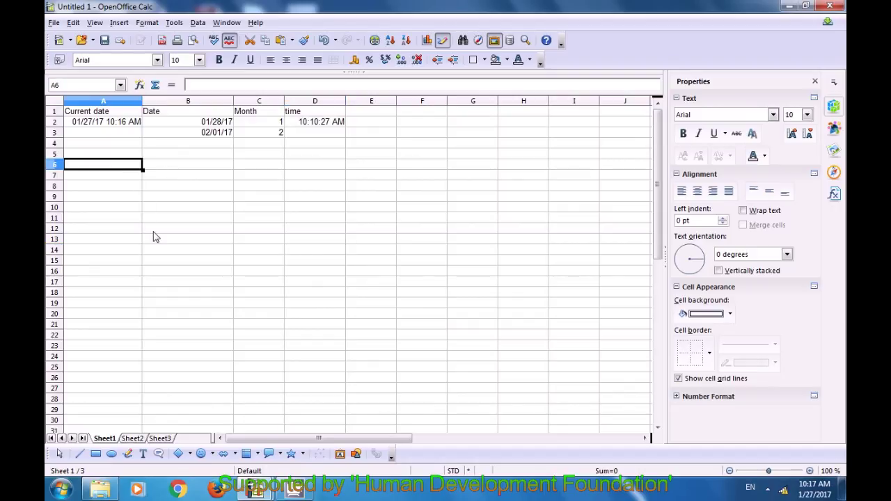
text(Nu)
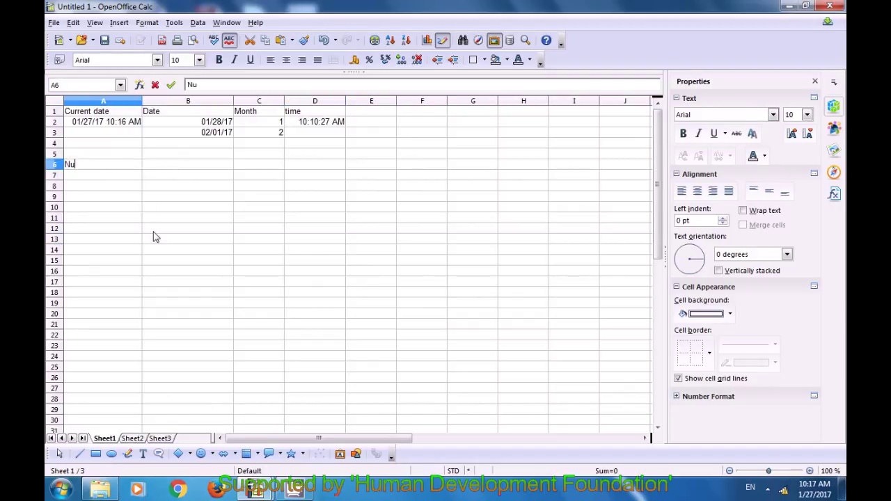
text(mers)
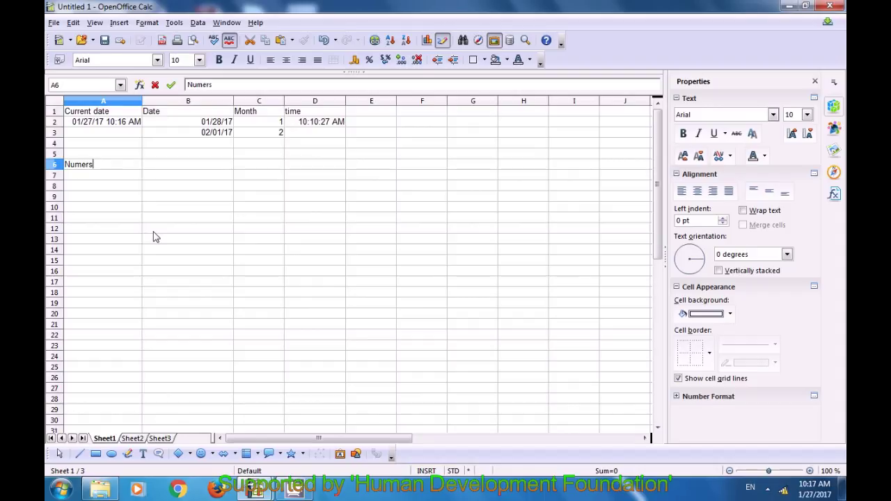
key(Tab)
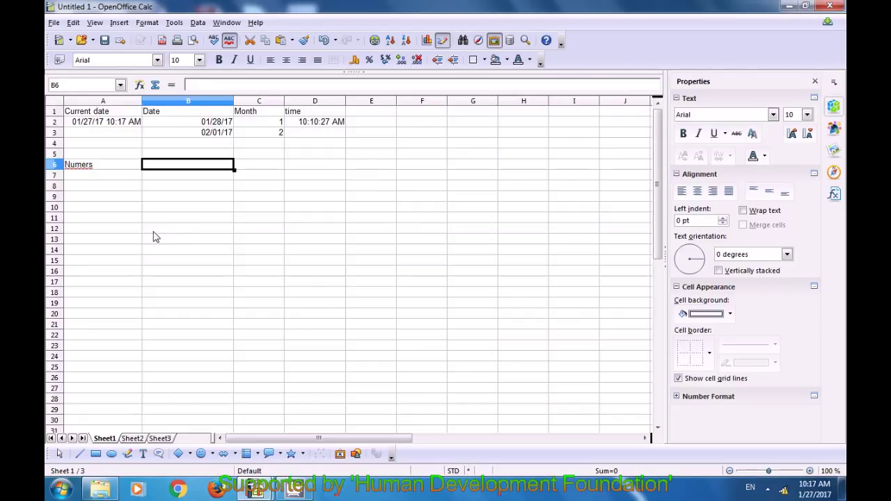
text(fa)
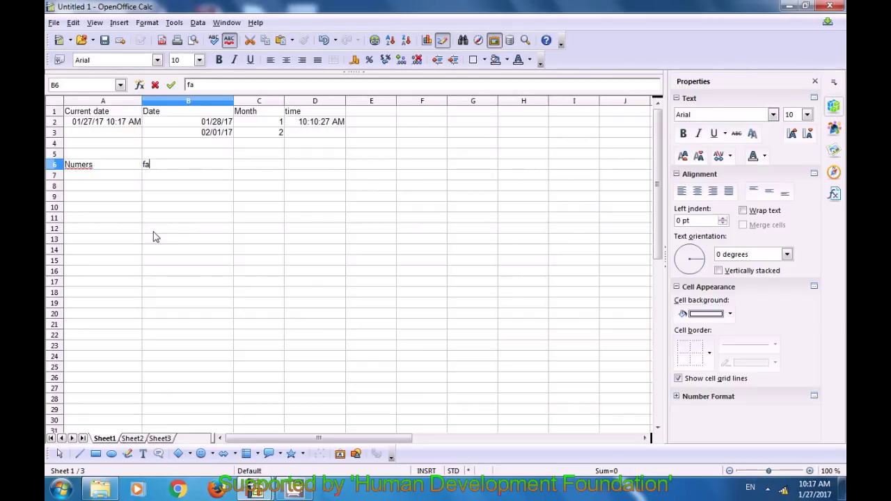
text(ctoric)
key(BackSpace)
text(al)
key(Return)
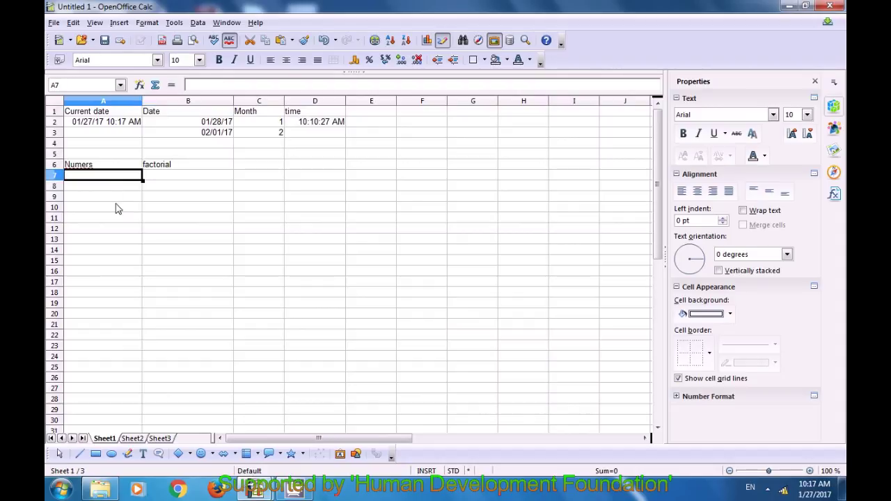
List the numbers 5, 7, 9 and 10 in A7:A10.
text(5)
key(Return)
text(7)
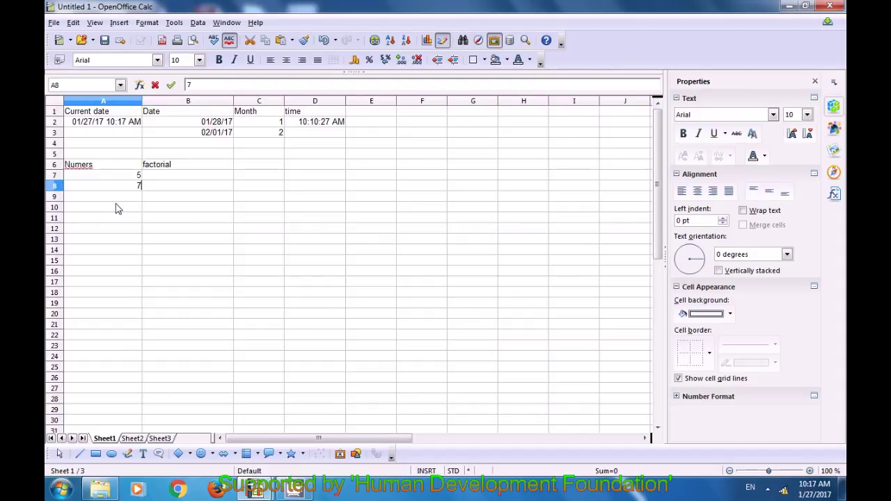
key(Return)
text(9)
key(Return)
text(10)
key(Up)
key(Up)
key(Up)
key(Right)
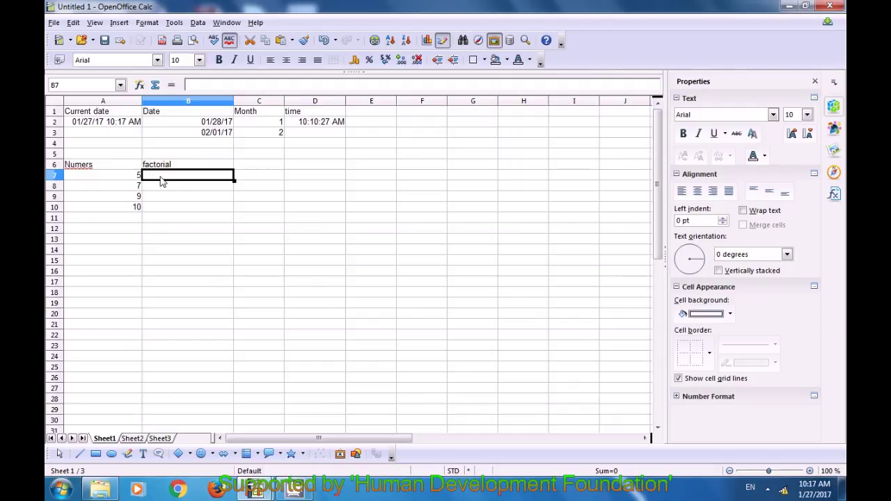
Enter =FACT(A7) in B7, giving 120.
text(=)
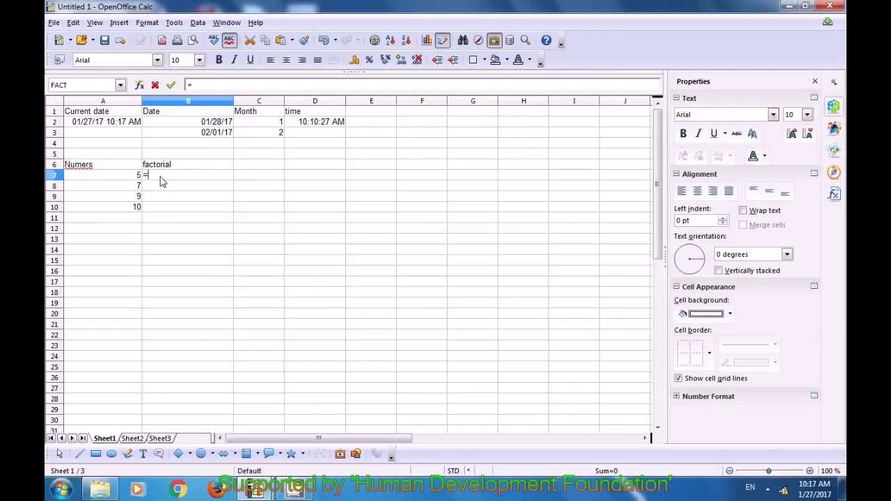
text(fact)
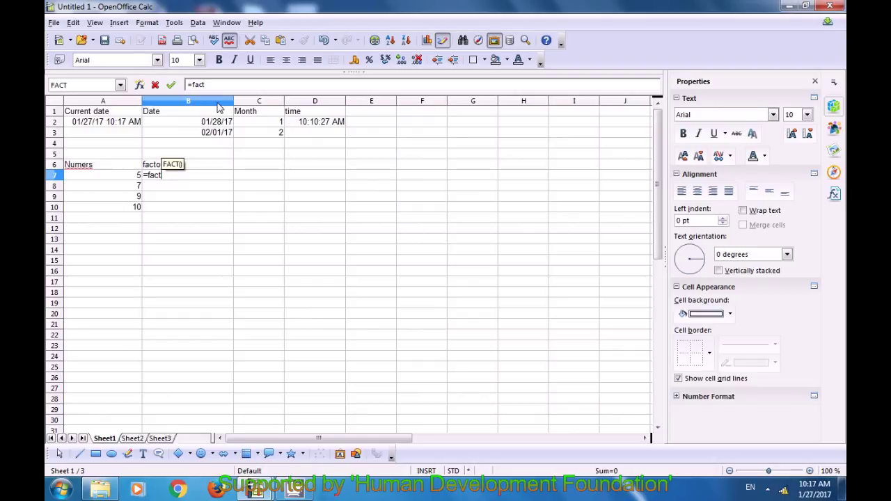
text(()
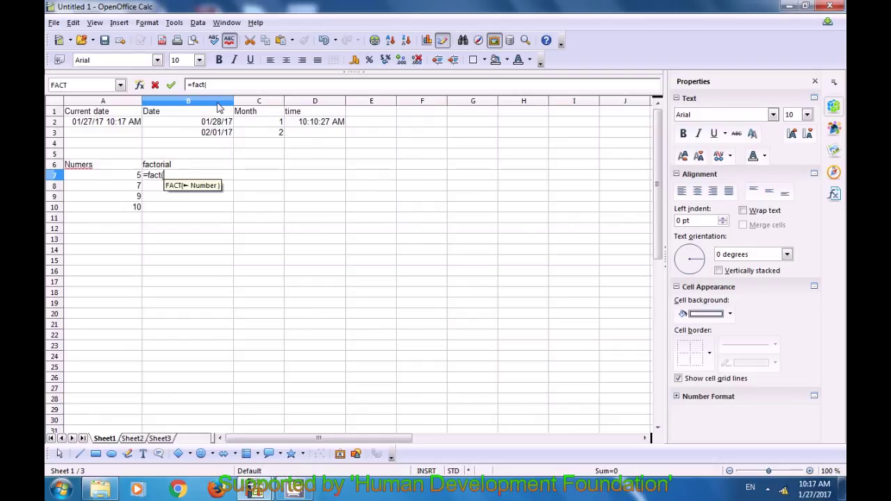
click(136, 178)
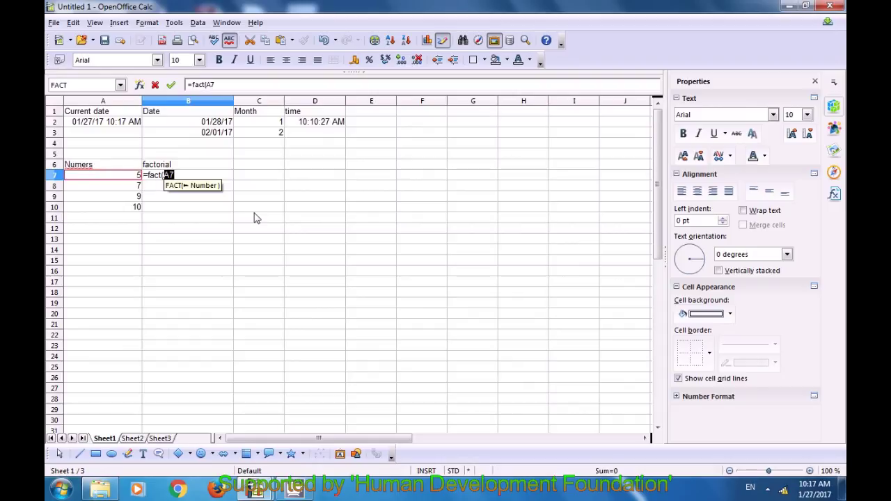
text())
key(Return)
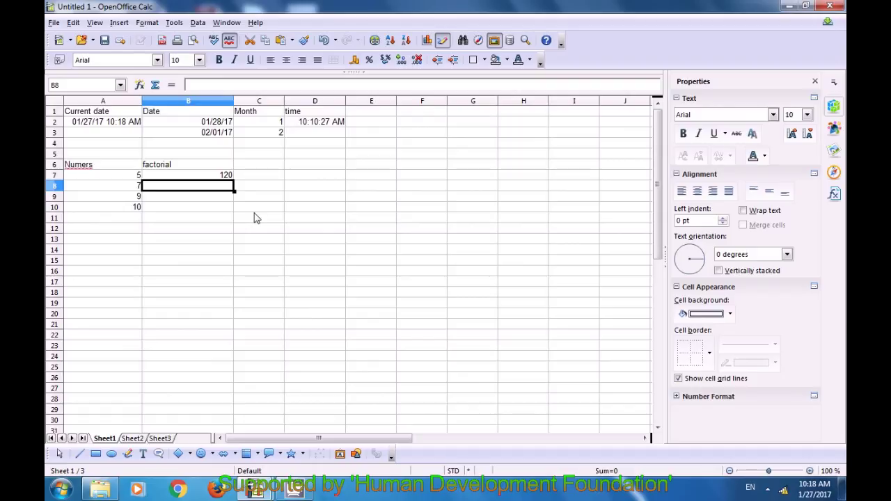
click(218, 176)
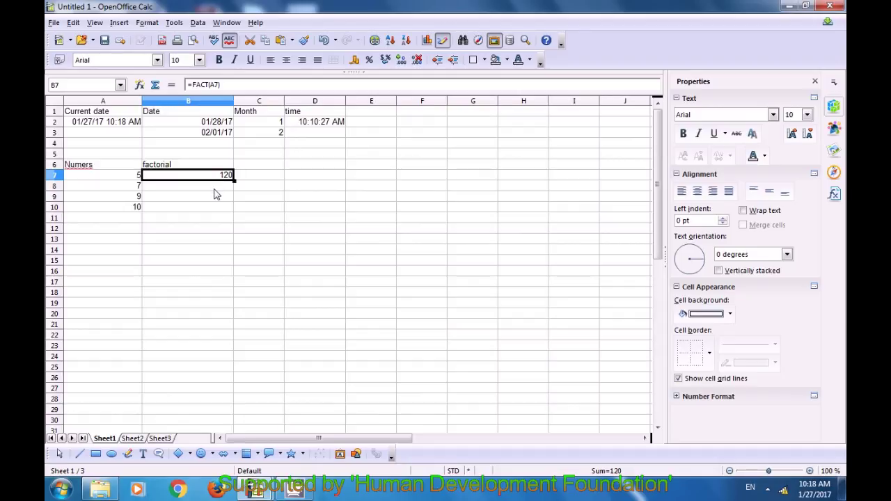
Enter =FACT(A8) in B8 (5040) and =FACT(9) in B9 (362880).
click(214, 189)
text(=)
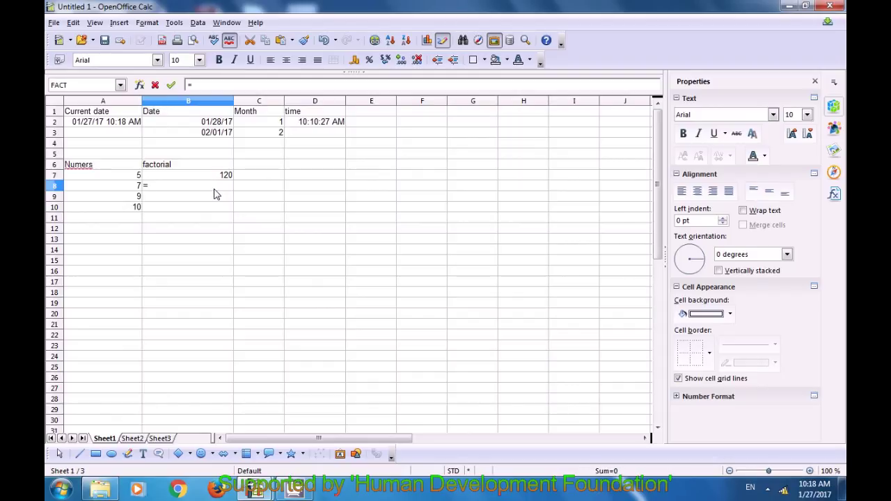
text(fact)
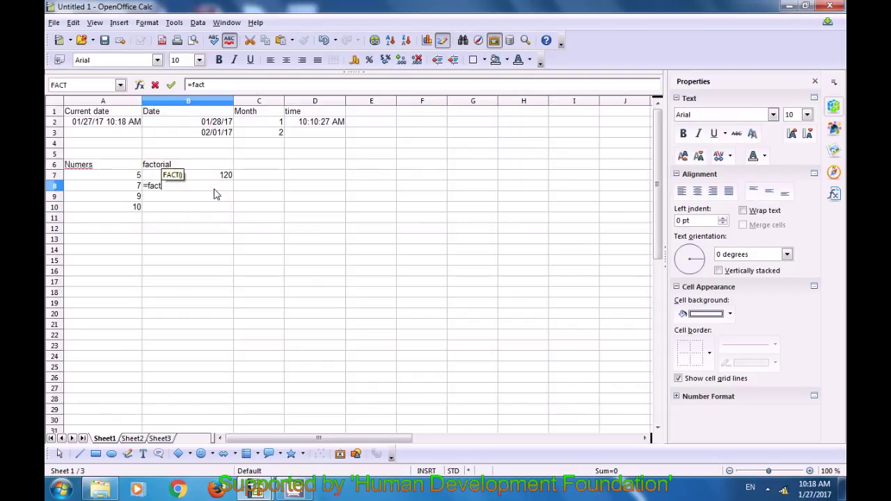
text(()
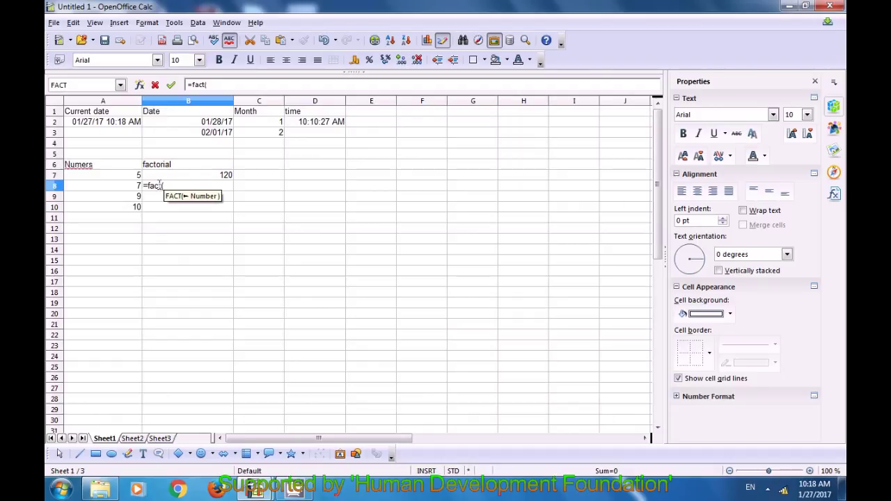
click(136, 186)
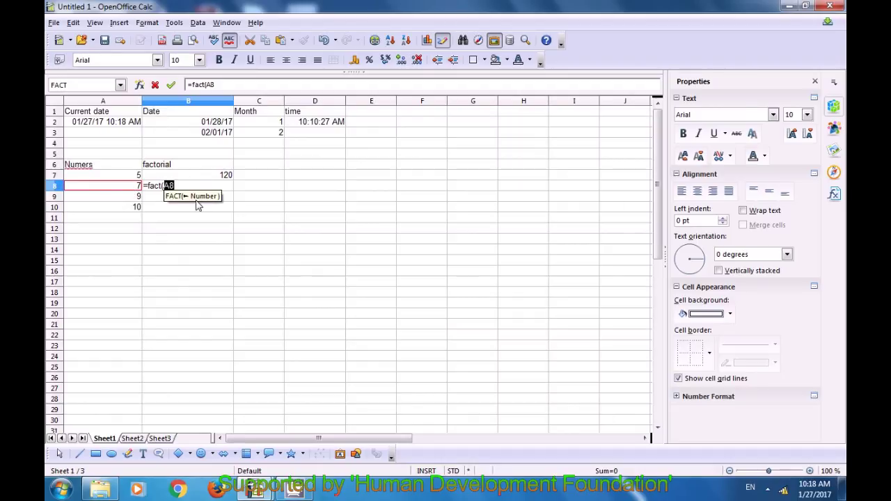
text())
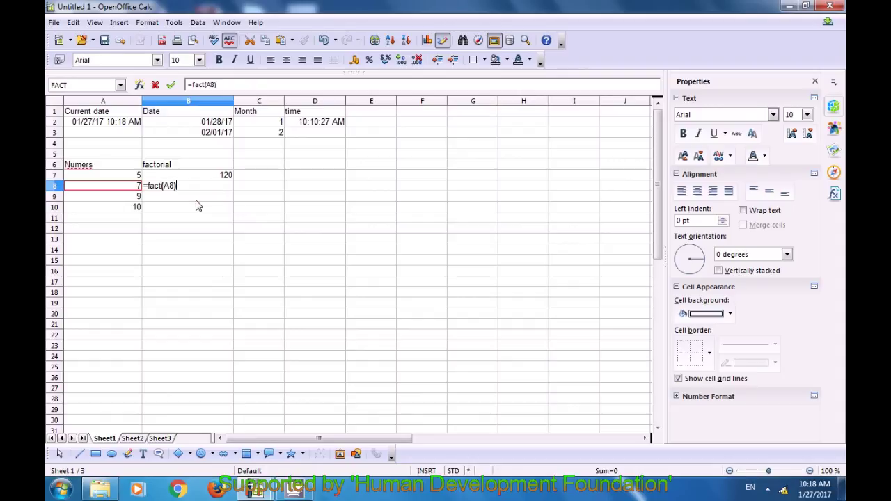
key(Return)
text(=fact)
scroll(197, 206, down, 1)
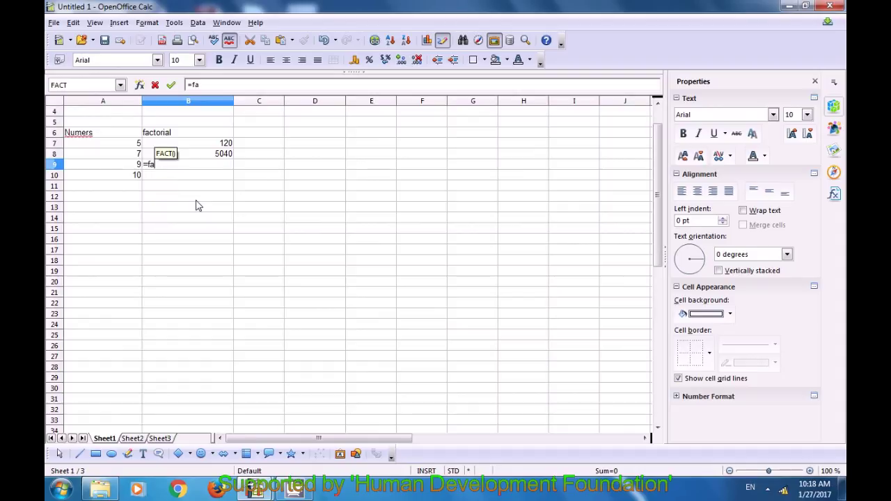
text(()
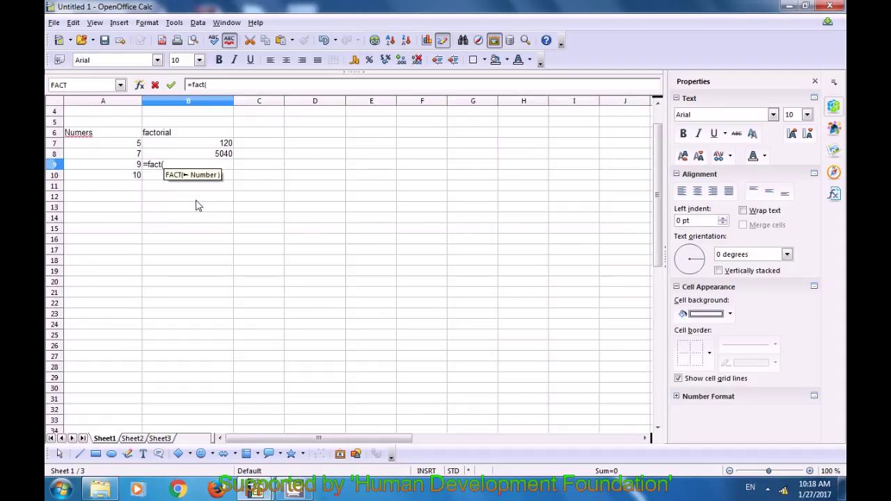
text(9)
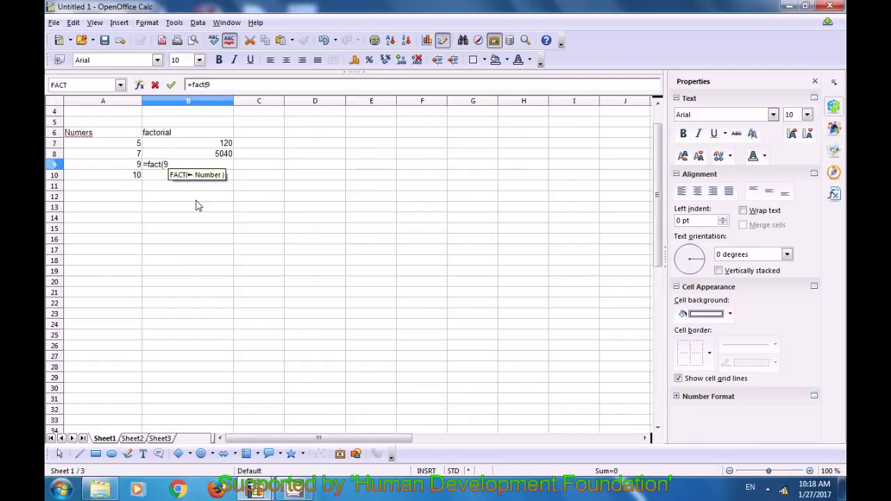
text())
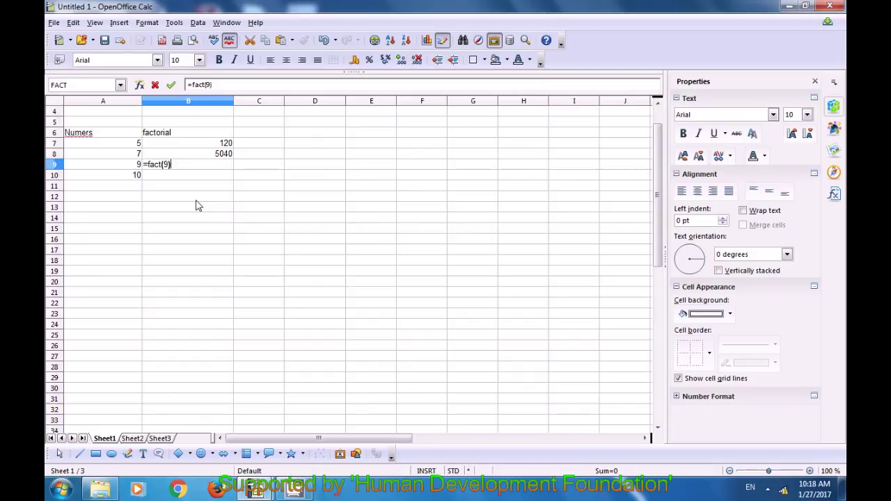
key(Return)
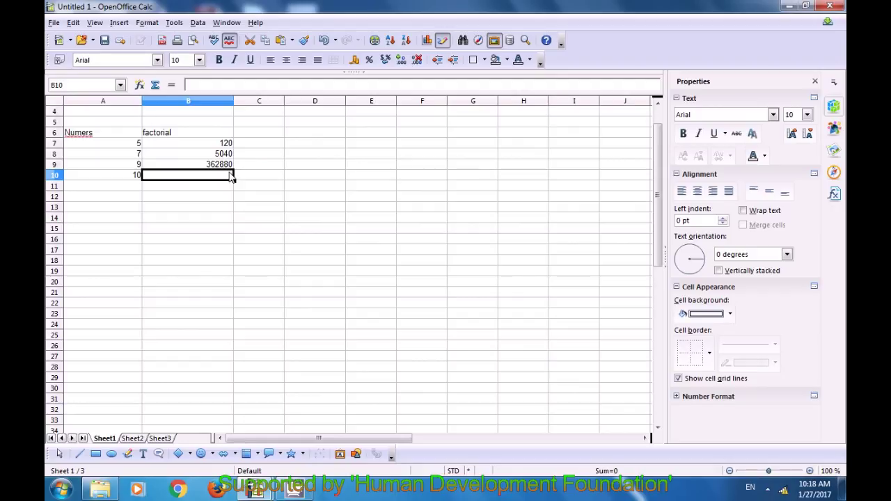
Enter =FACT(A10) in B10 to get the factorial of 10.
text(=)
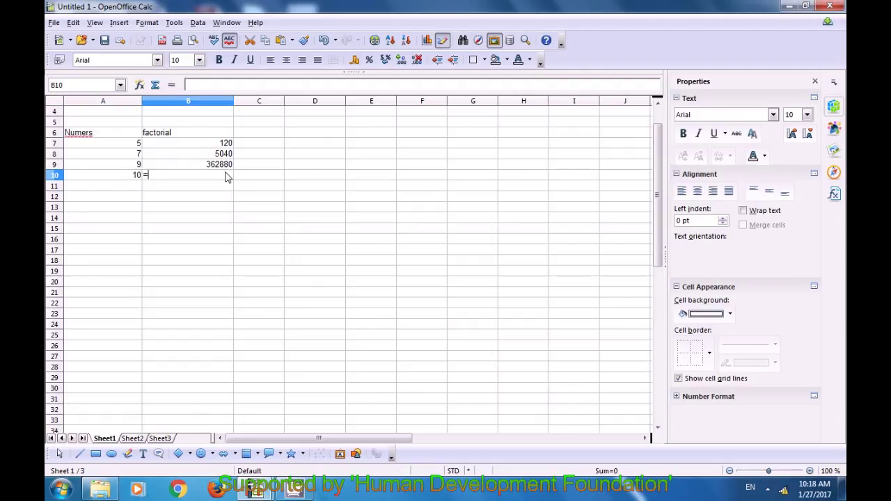
text(fa)
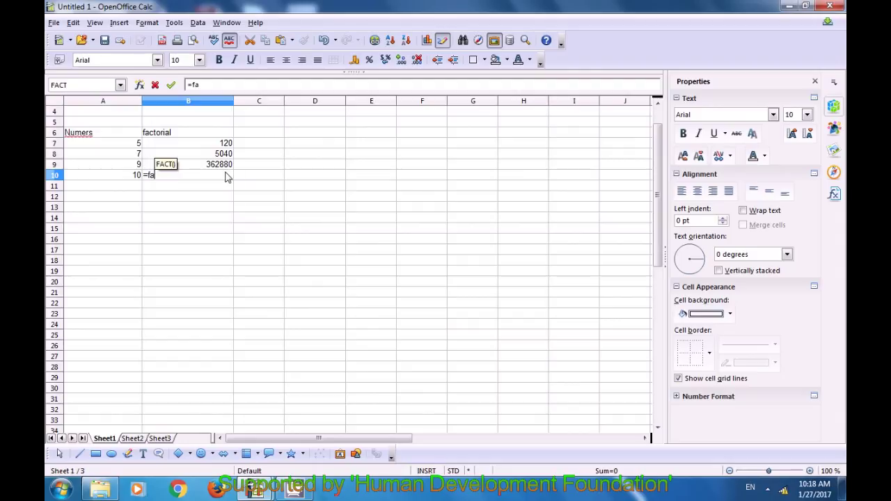
text(ct()
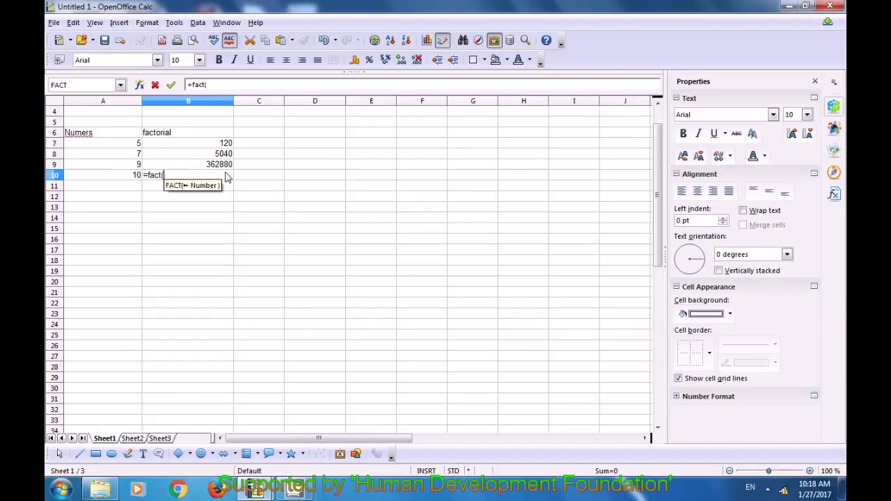
click(134, 176)
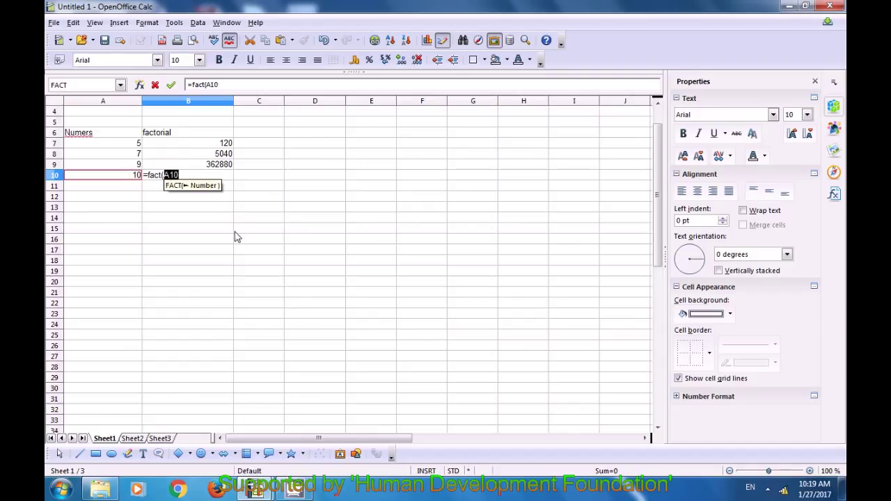
text())
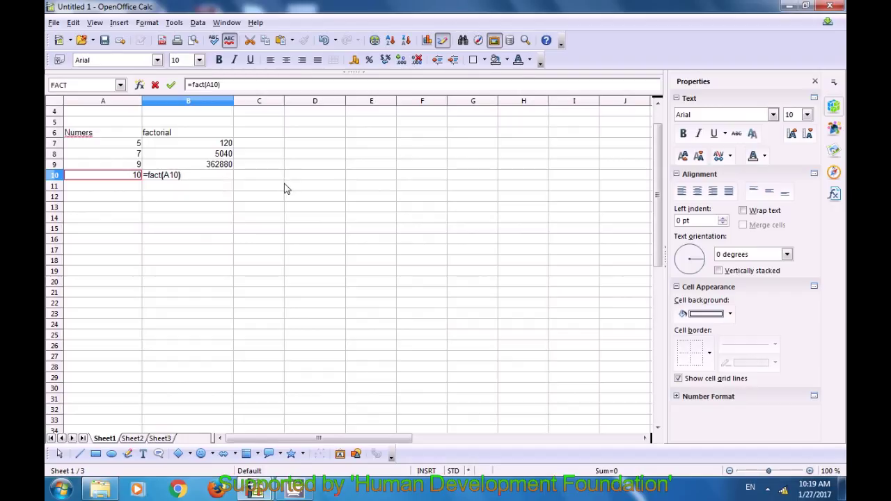
key(Return)
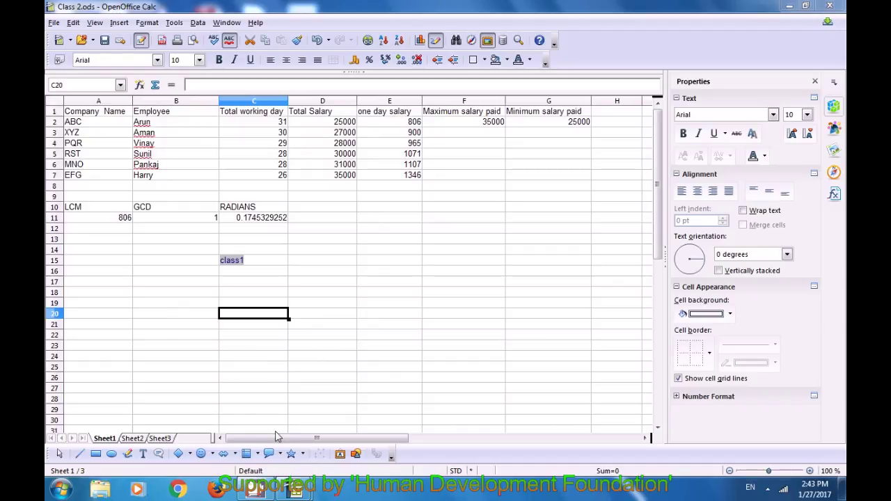
On Sheet2, enter 6, 8 and 12 in cells B3, C3 and D3.
click(133, 440)
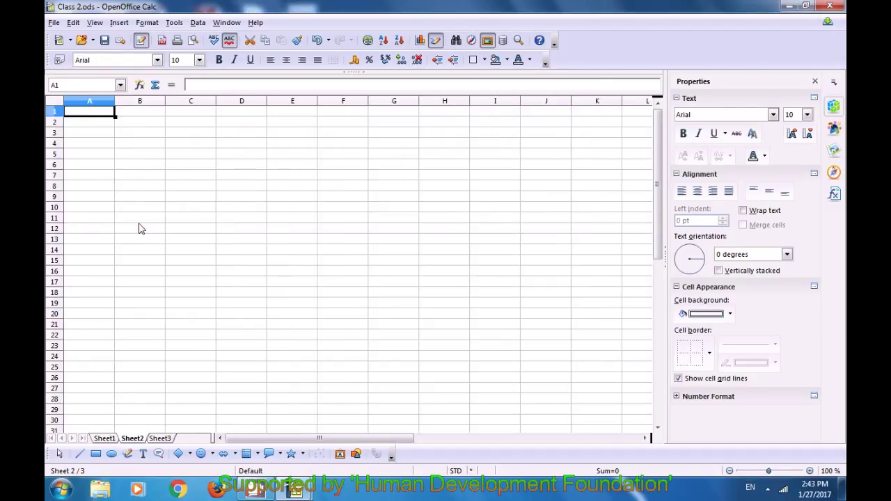
click(141, 133)
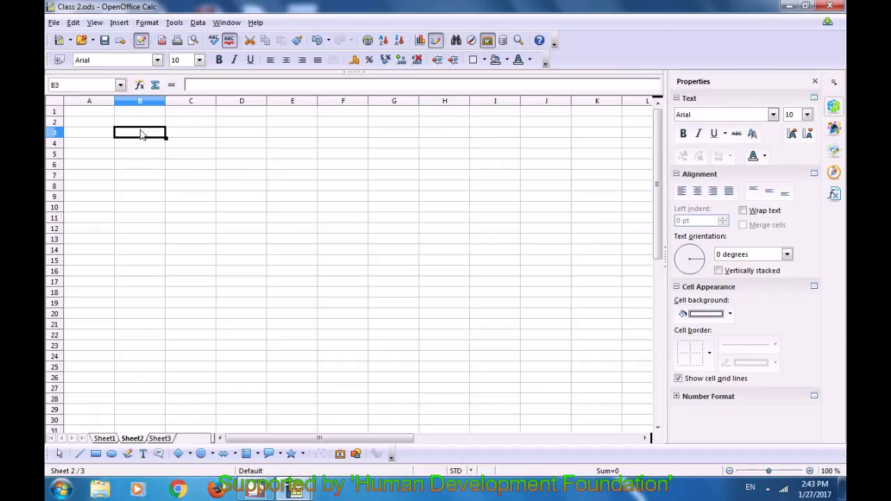
text(6)
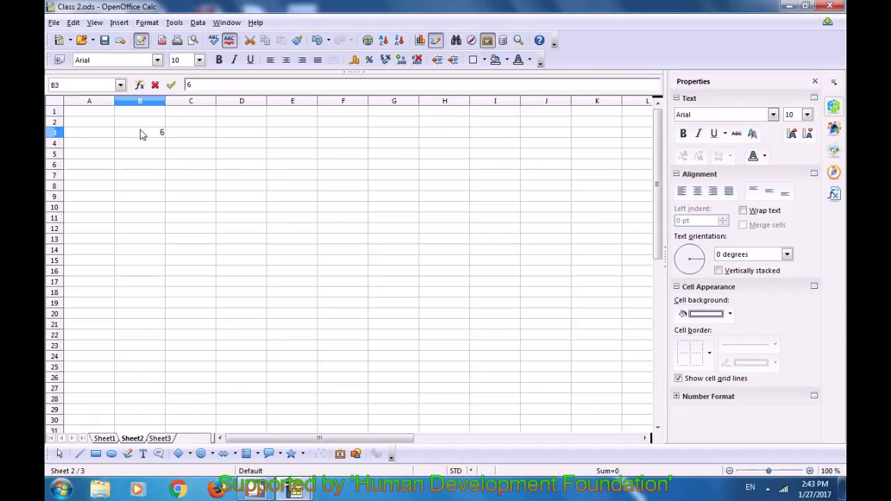
click(196, 138)
text(8)
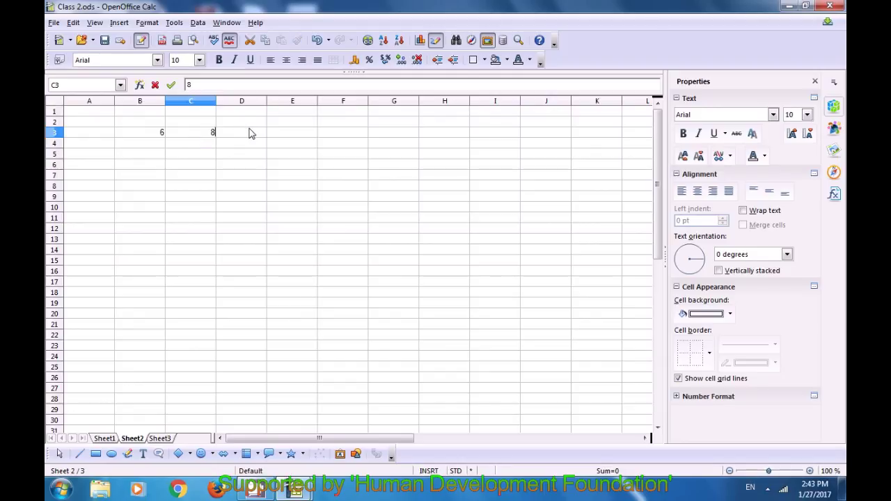
click(251, 134)
text(12)
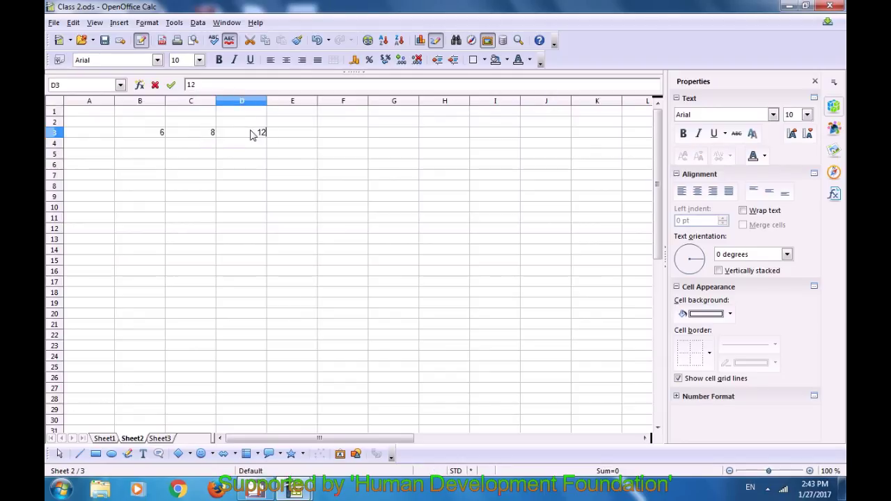
Write the factorisations 2*3, 2*2*2 and 2*2*3 in B4, C4 and D4.
click(148, 147)
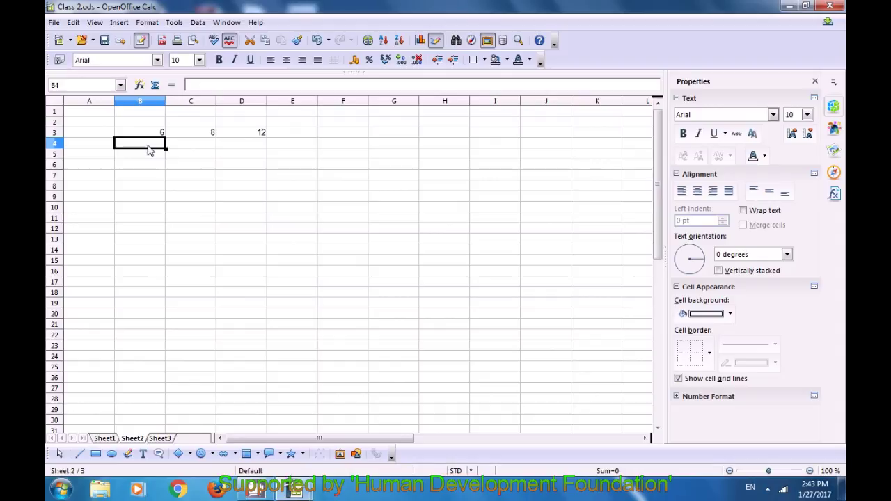
text(2)
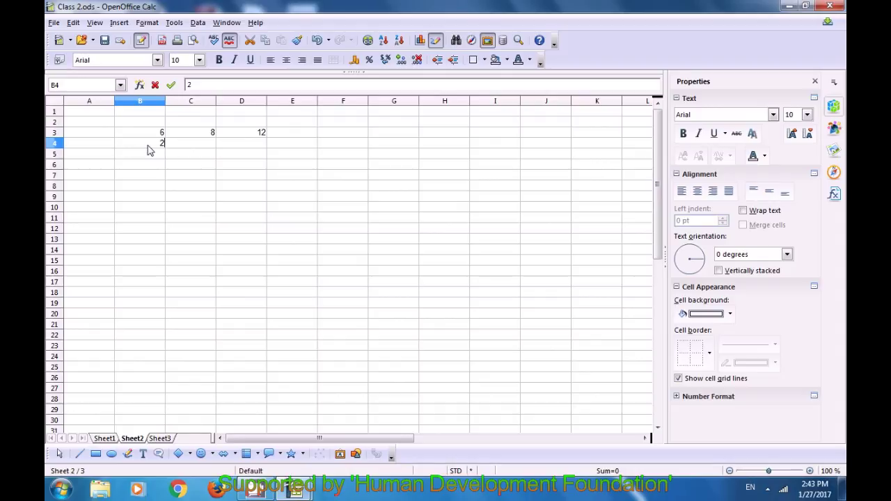
text(*3)
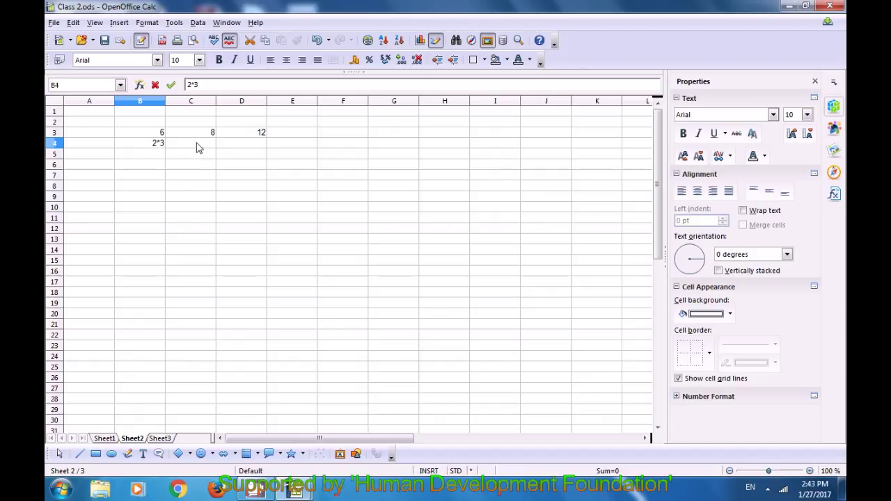
click(197, 146)
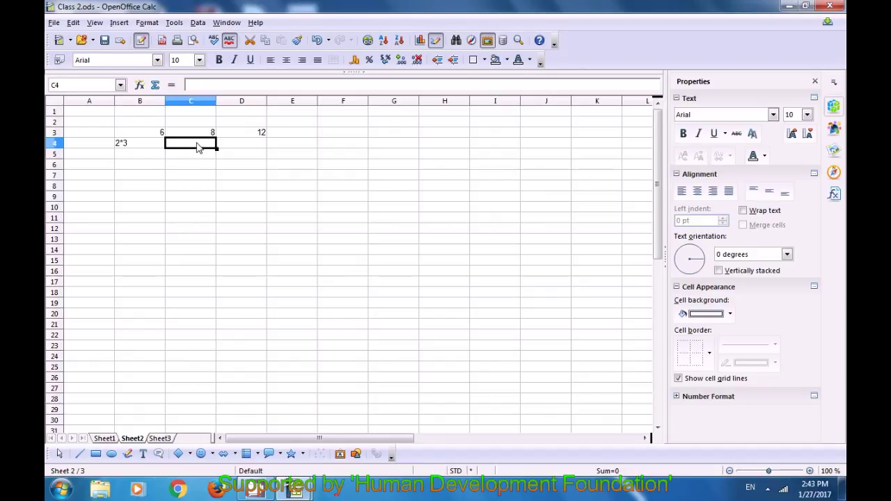
text(2)
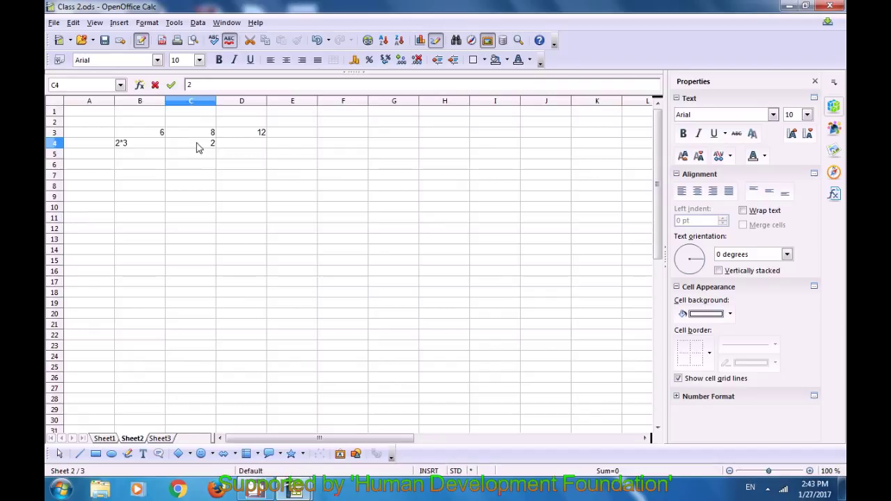
text(8)
key(BackSpace)
text(*2*2)
click(245, 146)
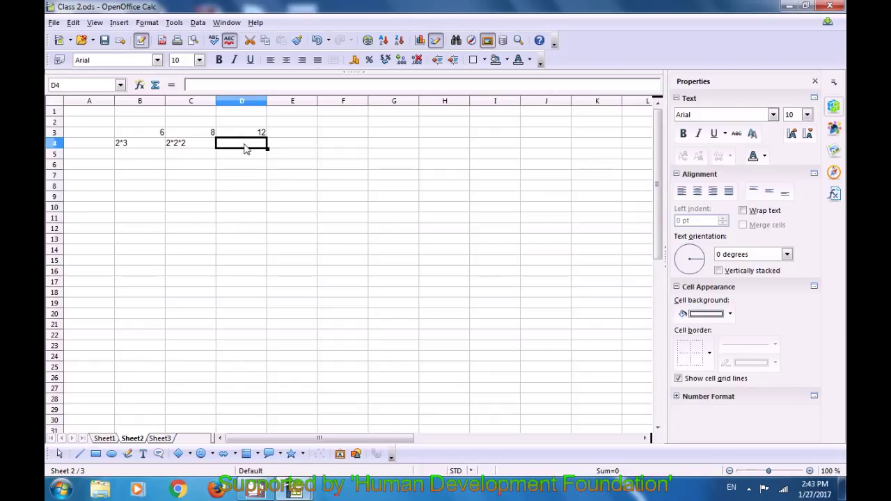
text(2*)
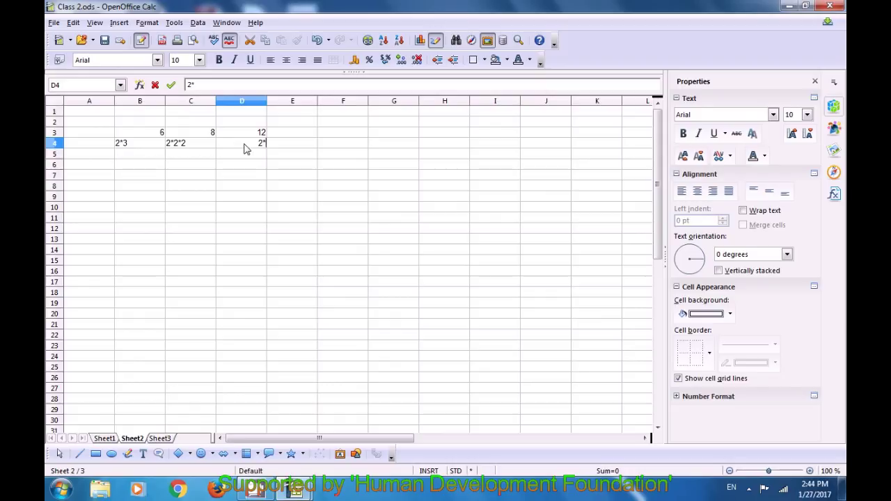
text(2*3)
Enter =LCM(B3:D3) in E3 to get 24 for 6, 8 and 12.
click(304, 136)
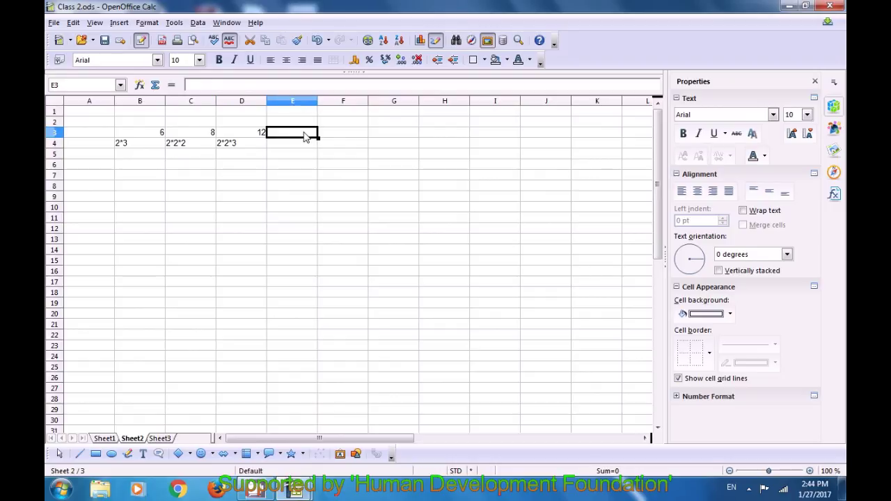
double_click(304, 135)
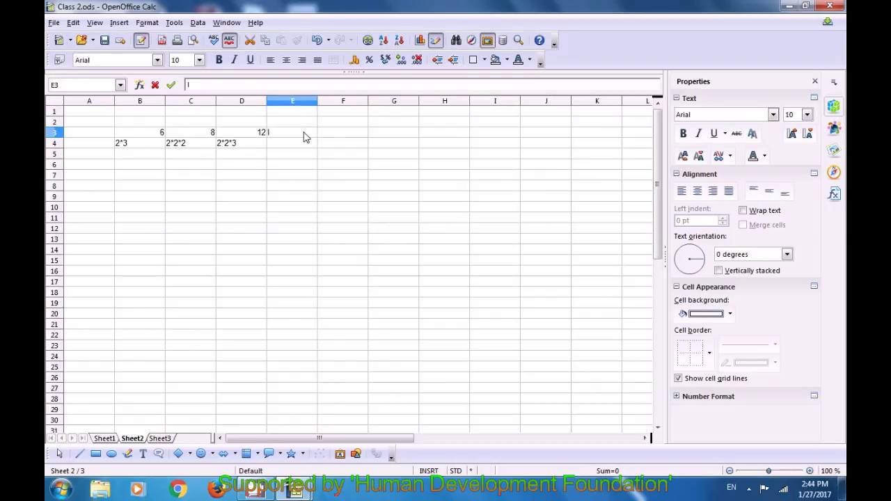
text(=l)
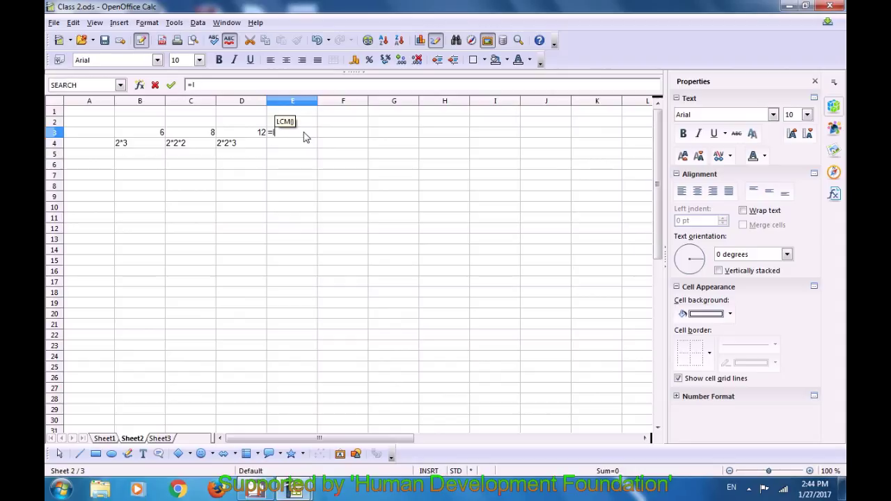
text(cm)
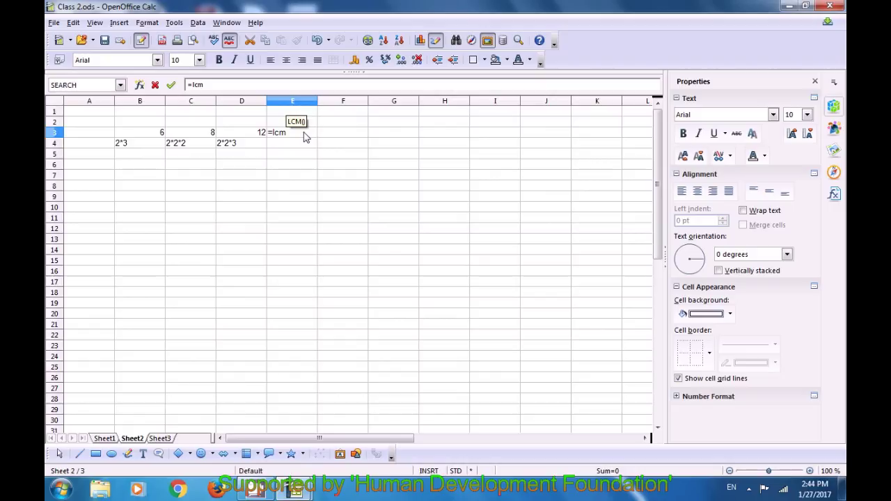
text(()
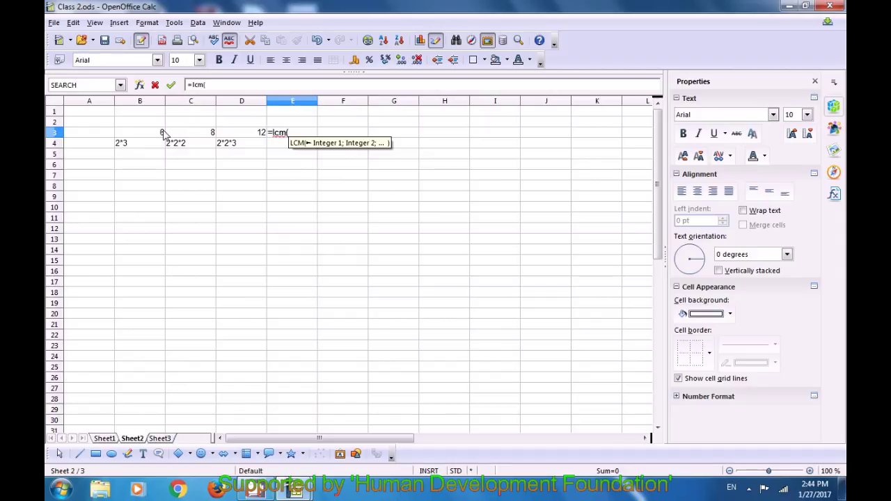
drag(163, 133, 217, 136)
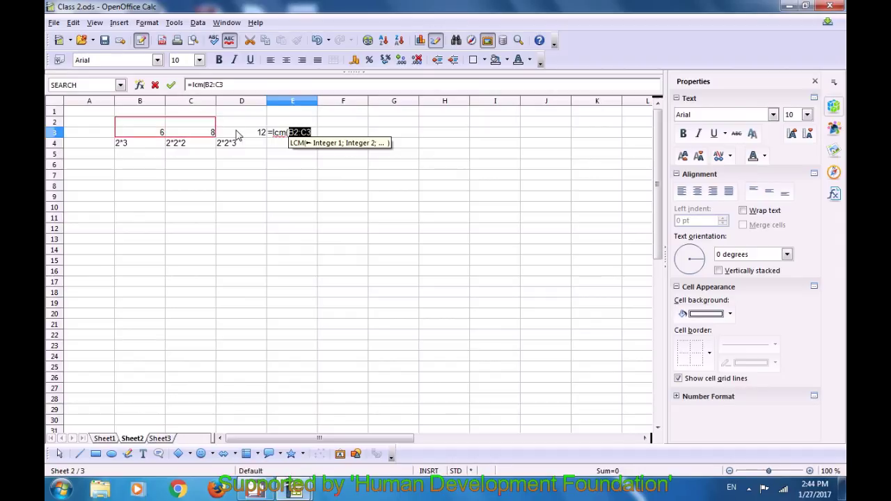
click(254, 139)
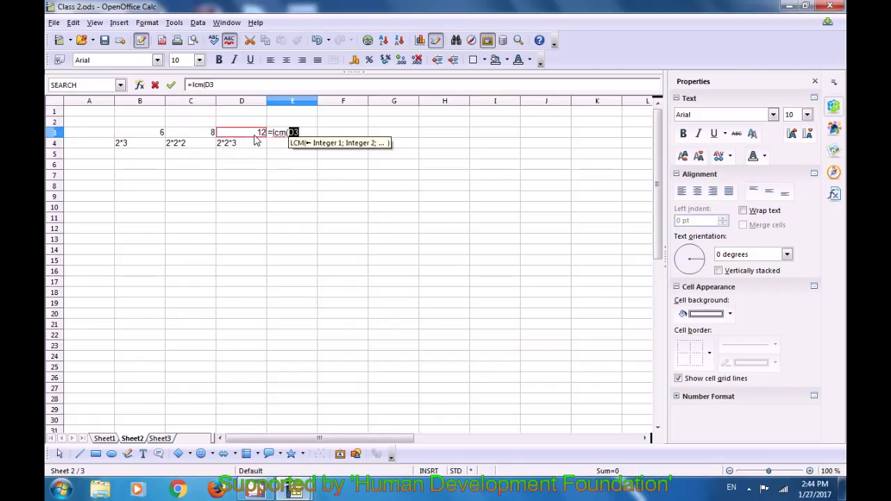
drag(153, 139, 232, 135)
click(232, 134)
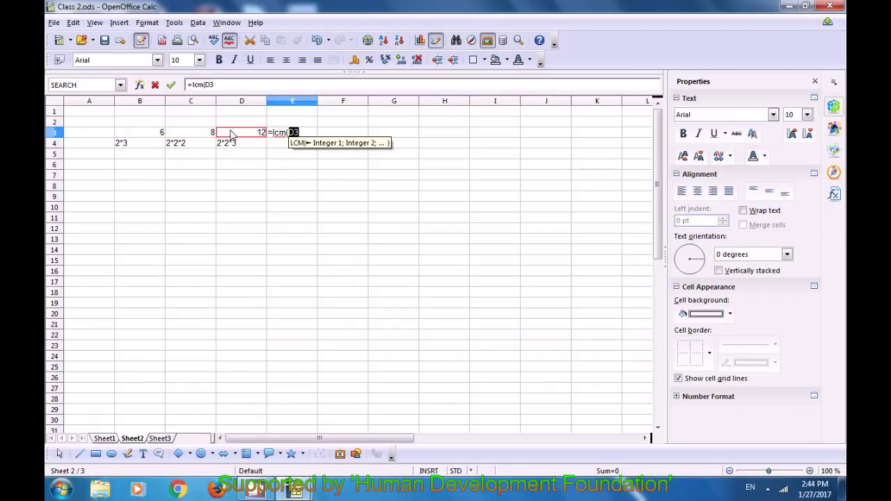
drag(160, 135, 237, 134)
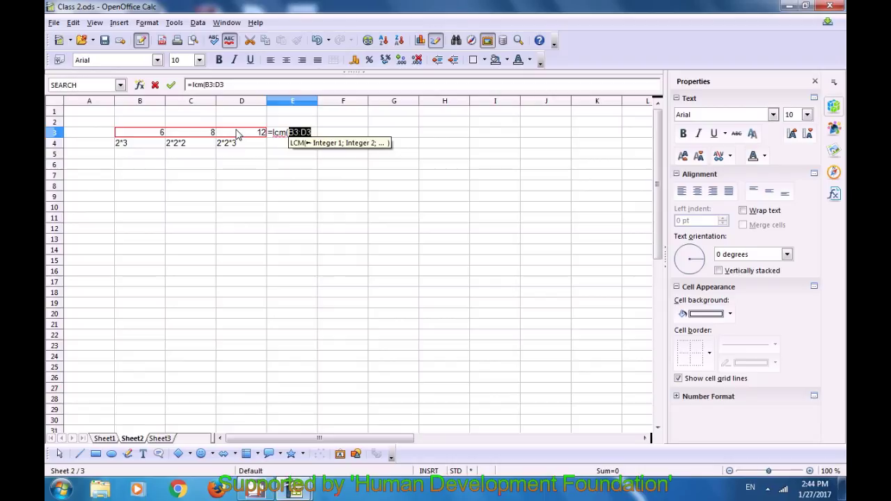
text())
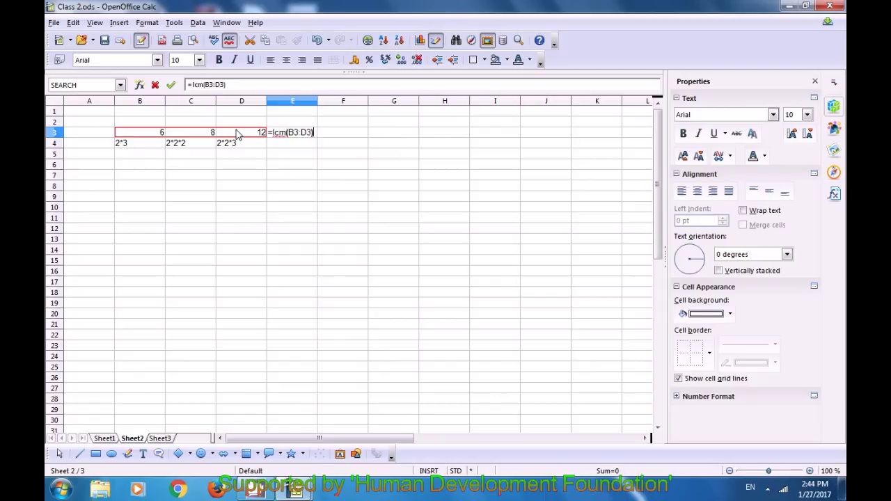
key(Return)
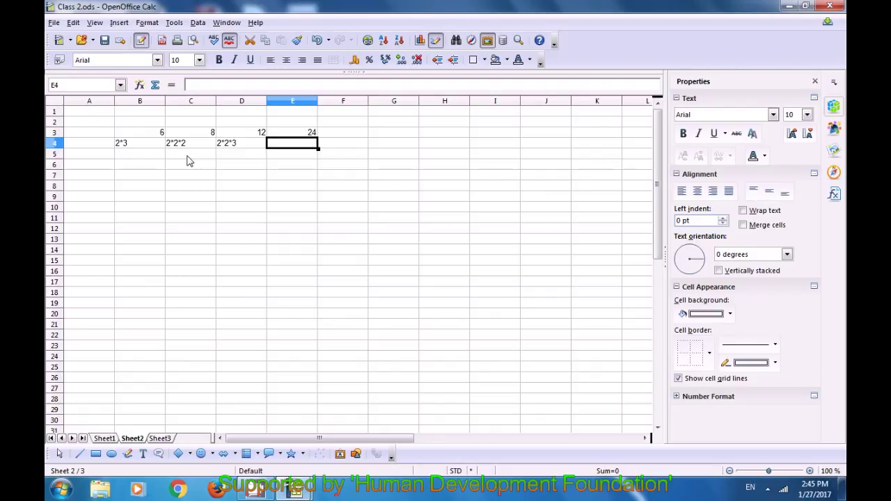
Enter =2*2*2*3 in B6 to confirm the LCM result of 24.
click(153, 167)
text(=2)
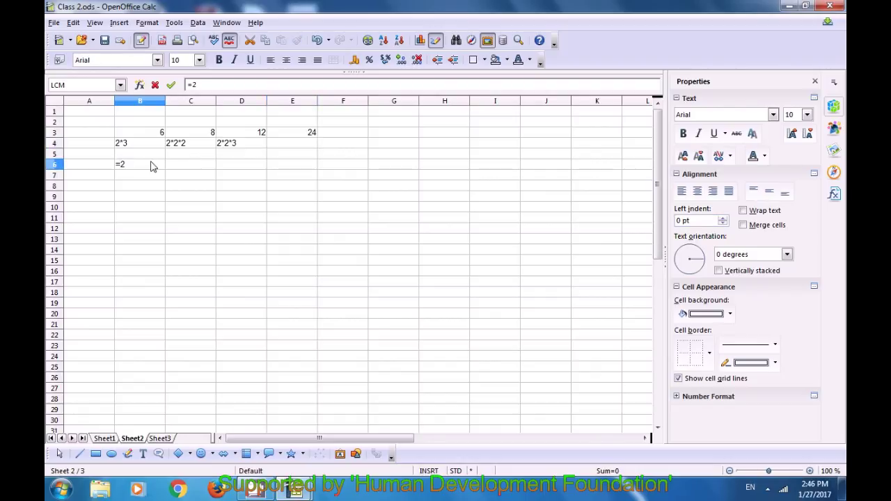
text(*2*2*3)
key(Return)
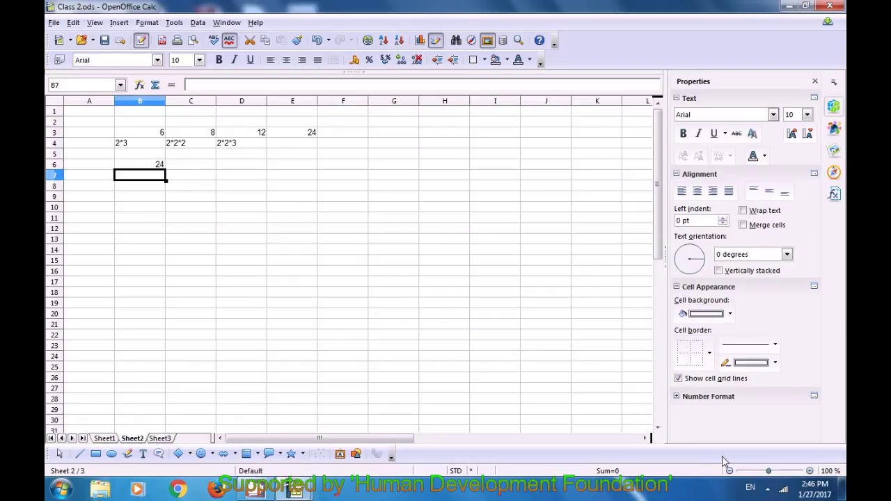
click(768, 489)
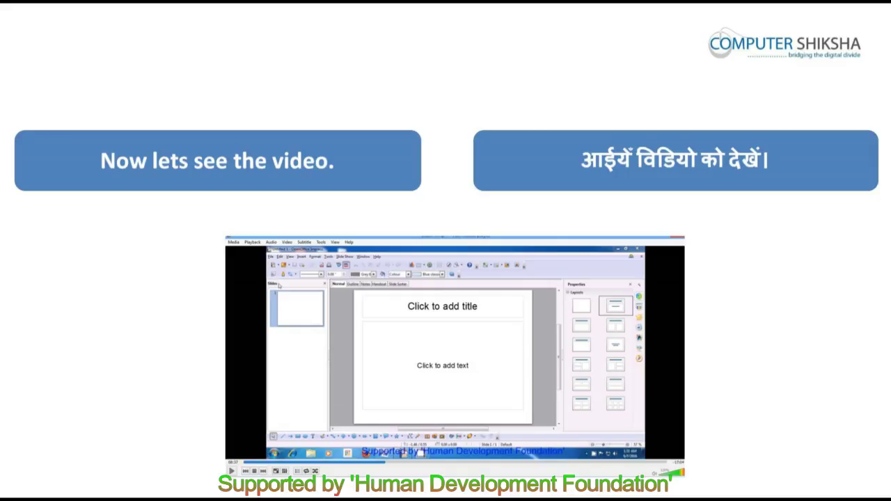
Label A8 'GCD' and review the values 6, 8, 12 and their factorisations in row 4.
text(CD)
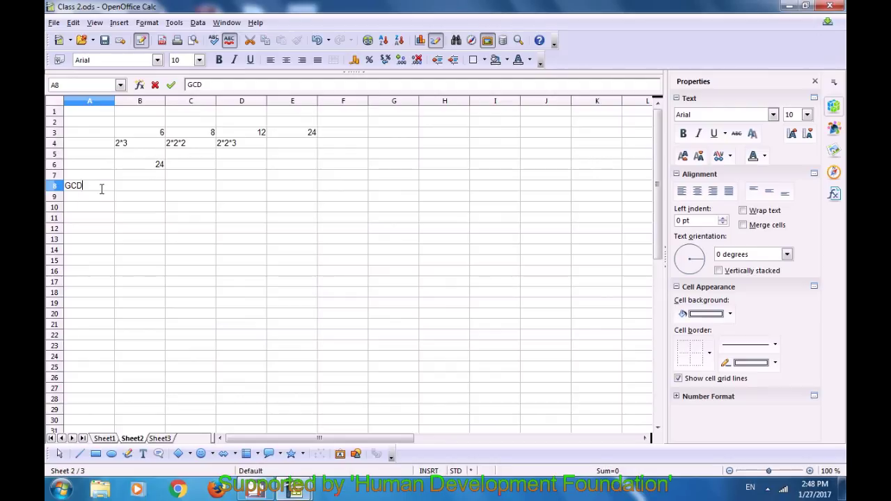
click(164, 135)
click(186, 136)
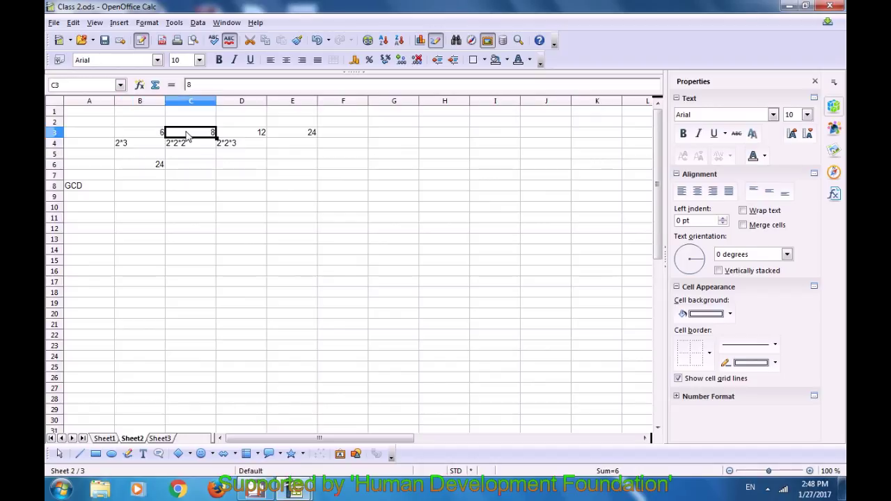
click(249, 135)
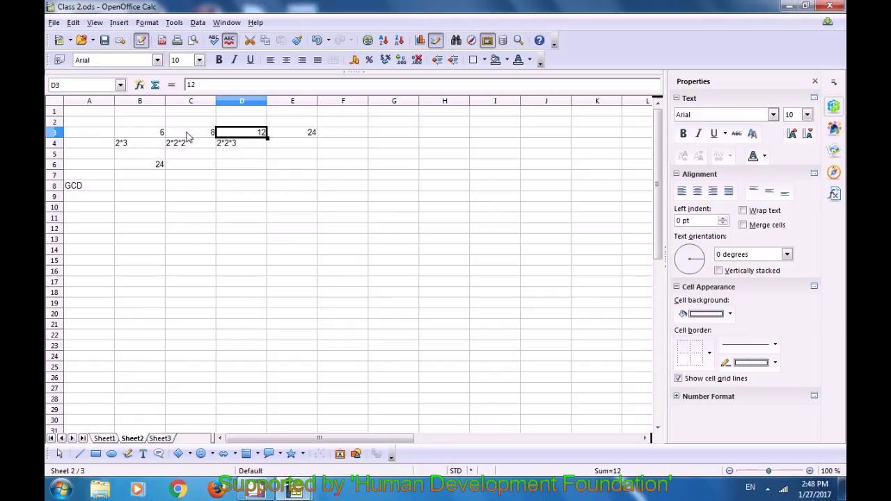
click(156, 133)
click(132, 147)
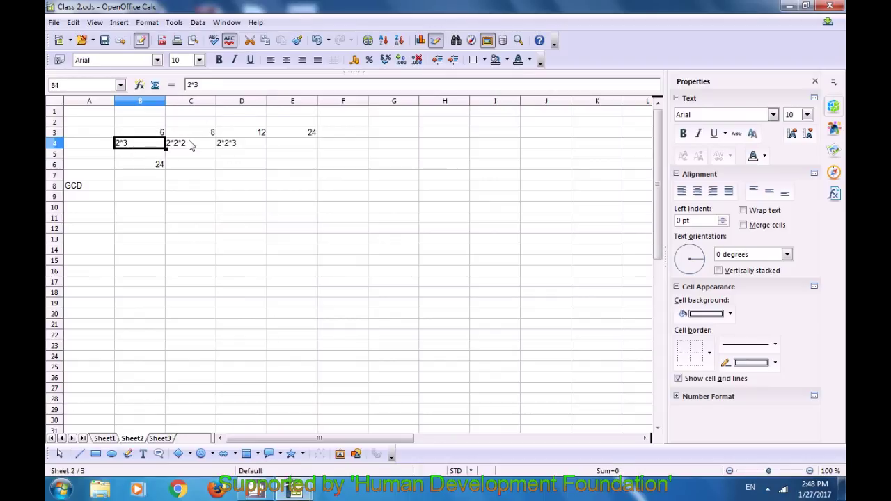
click(209, 132)
click(198, 150)
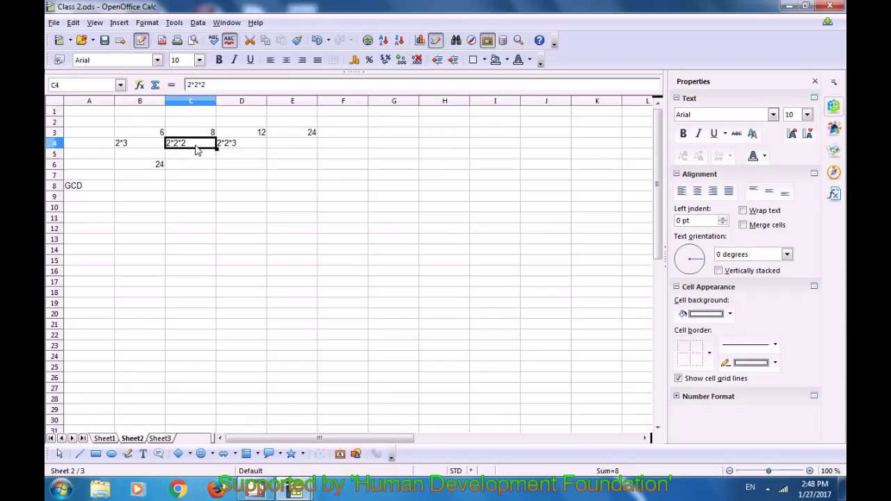
click(244, 144)
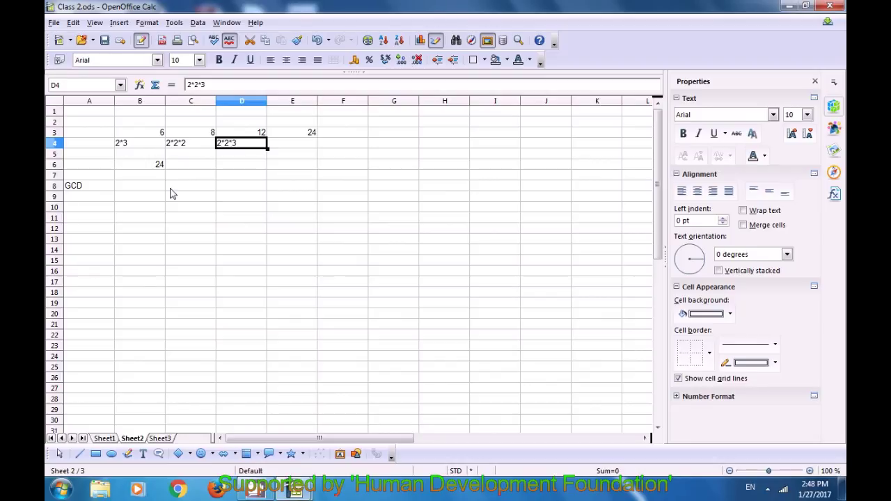
Enter =GCD(B3:D3) in A9 to get 2, closing an accidentally opened Templates window.
click(87, 203)
text(=)
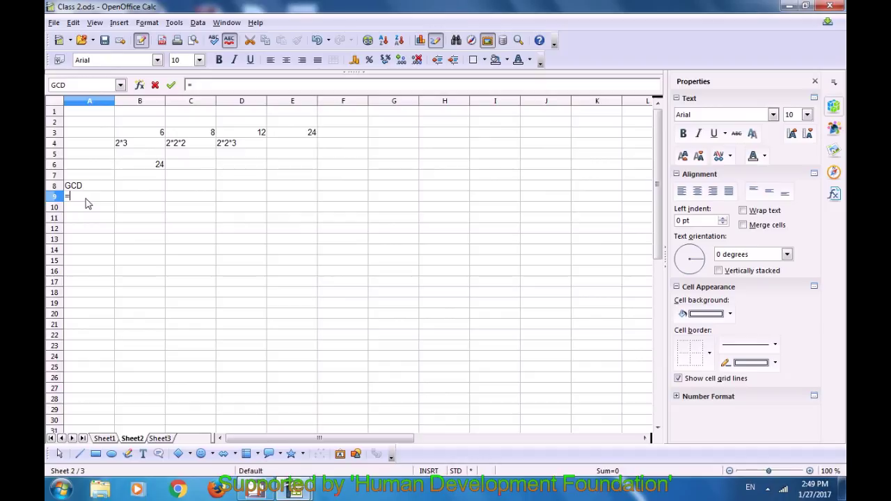
text(l)
key(BackSpace)
text(GCD)
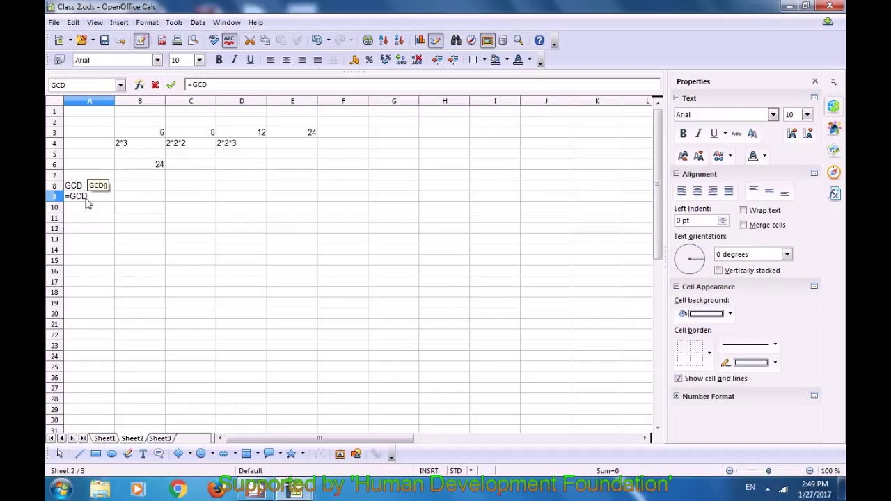
text(()
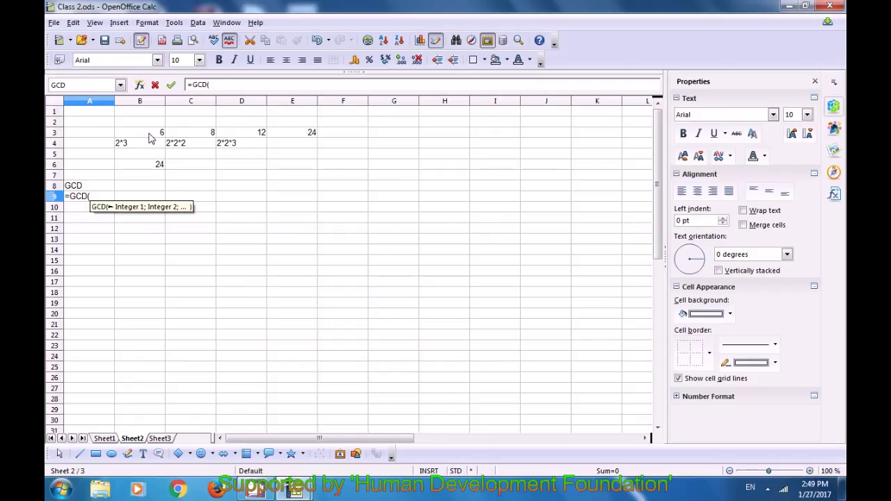
click(148, 138)
key(shift+Right)
key(shift+Right)
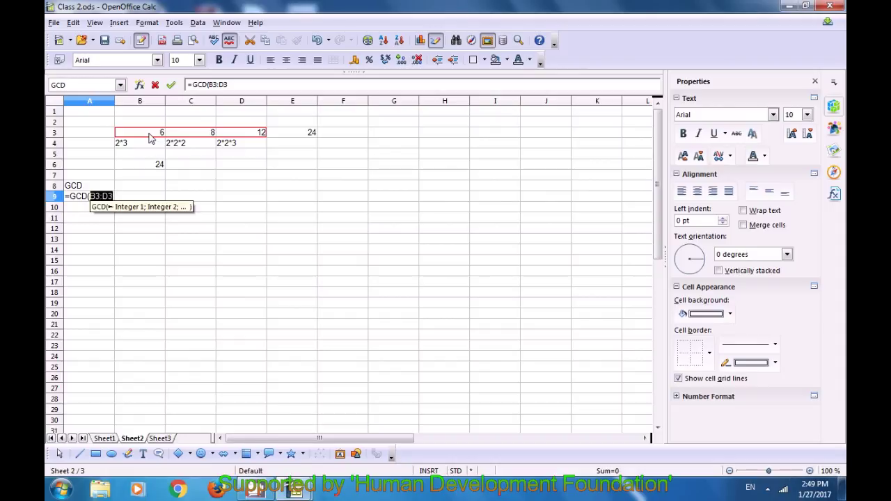
text())
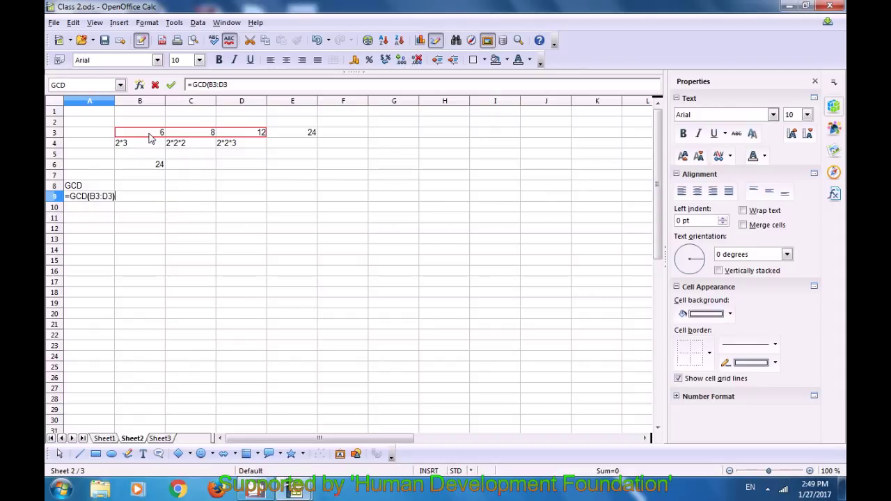
key(shift+F11)
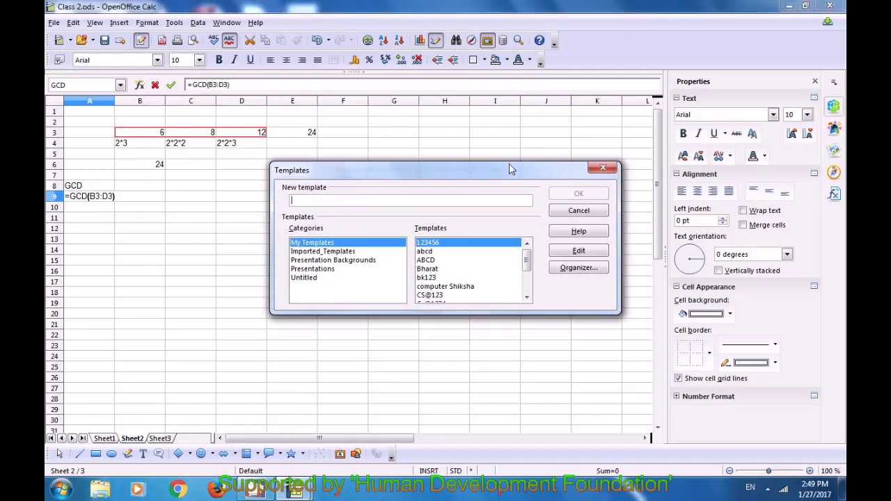
click(596, 171)
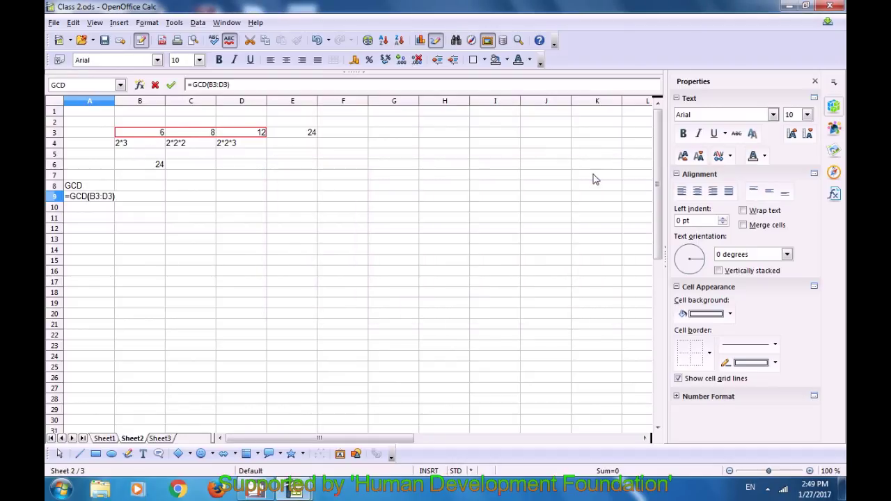
key(Return)
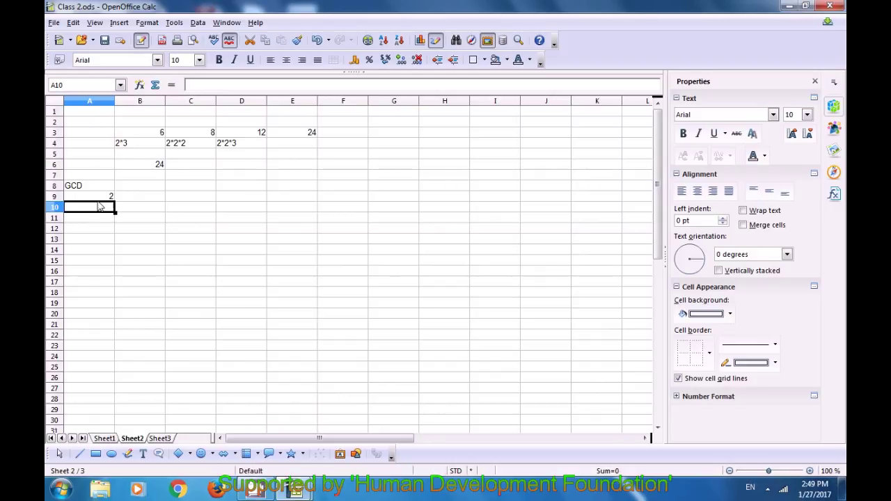
click(100, 198)
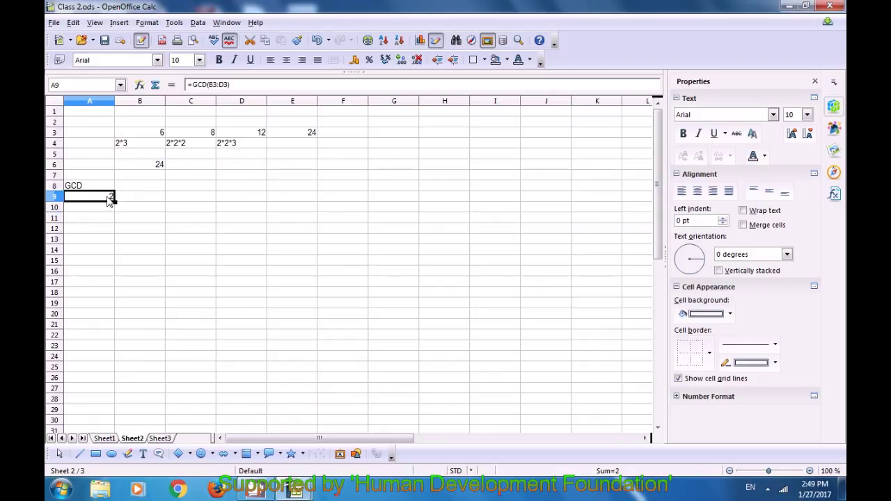
Back on the Sheet1 salary table, select cell B9.
click(159, 200)
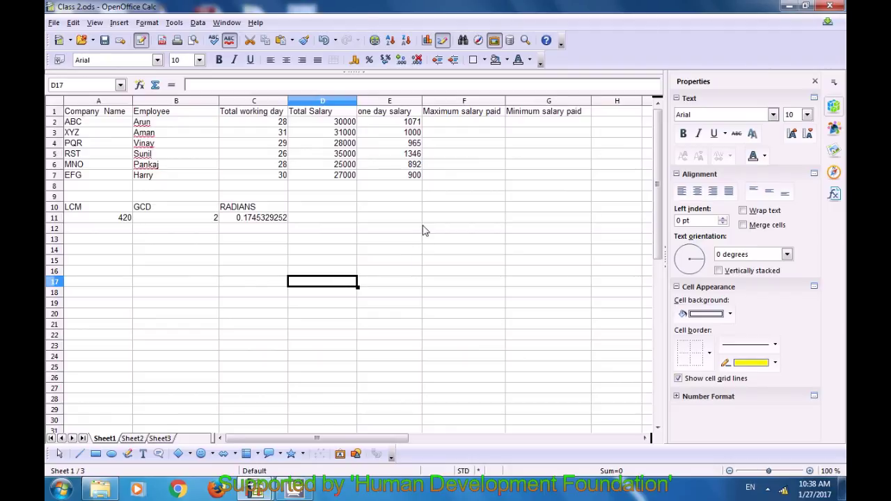
Enter =MAX(D2:D7) in F2 to show the top total salary of 35000.
click(440, 124)
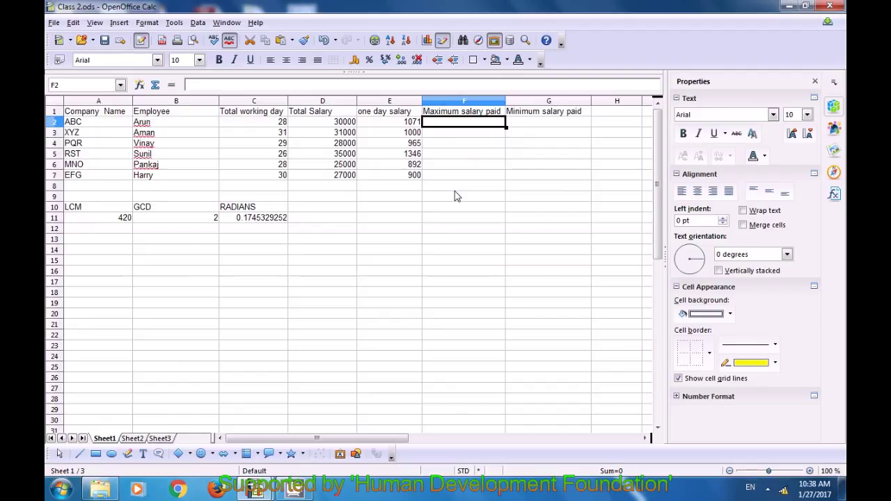
text(=)
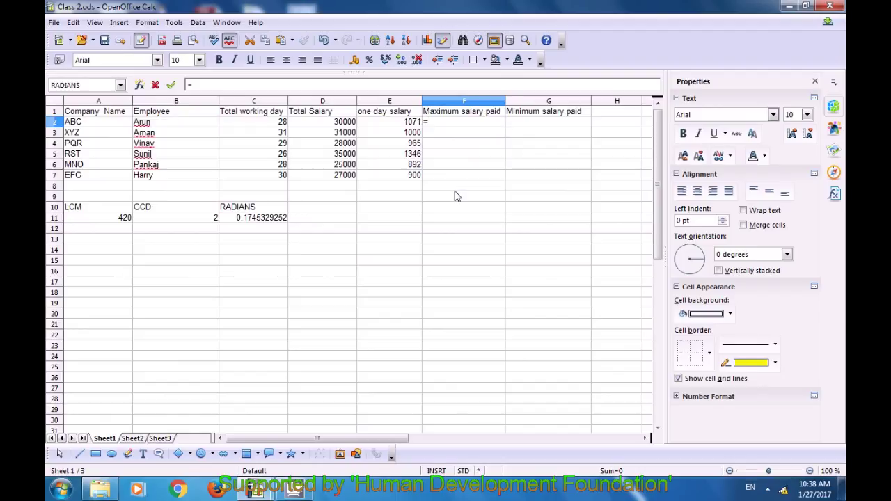
text(MAX)
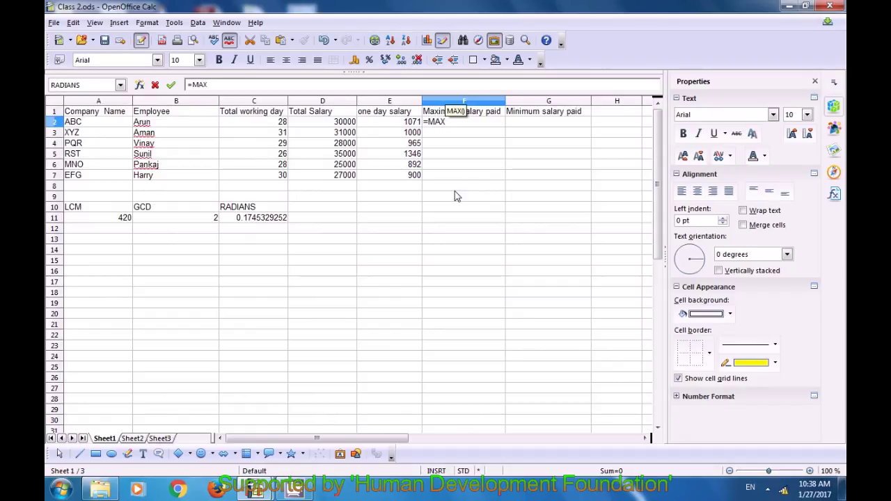
text(()
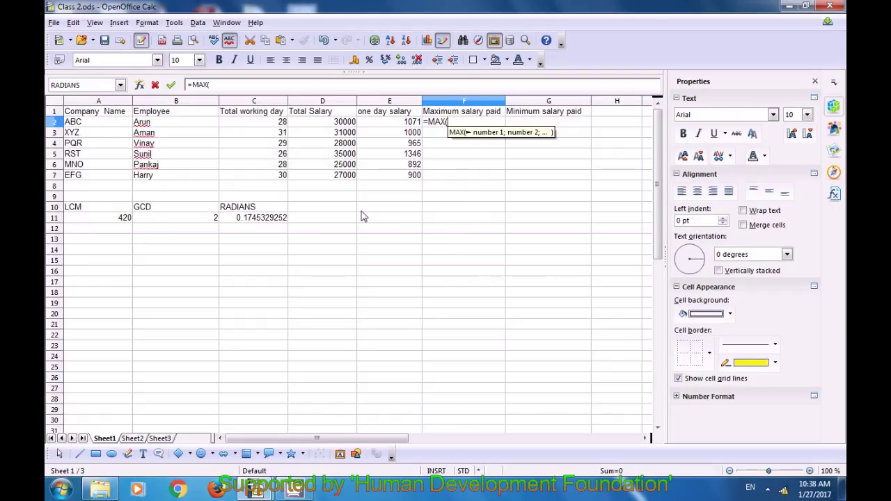
drag(341, 122, 341, 180)
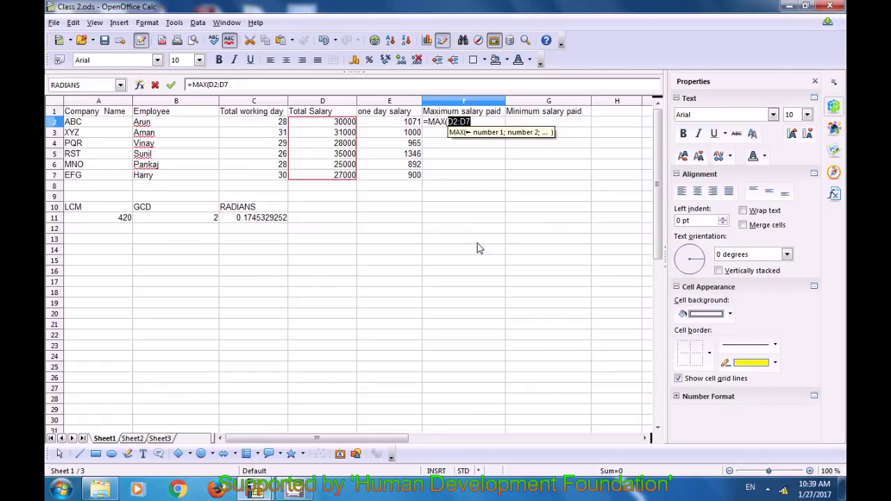
text())
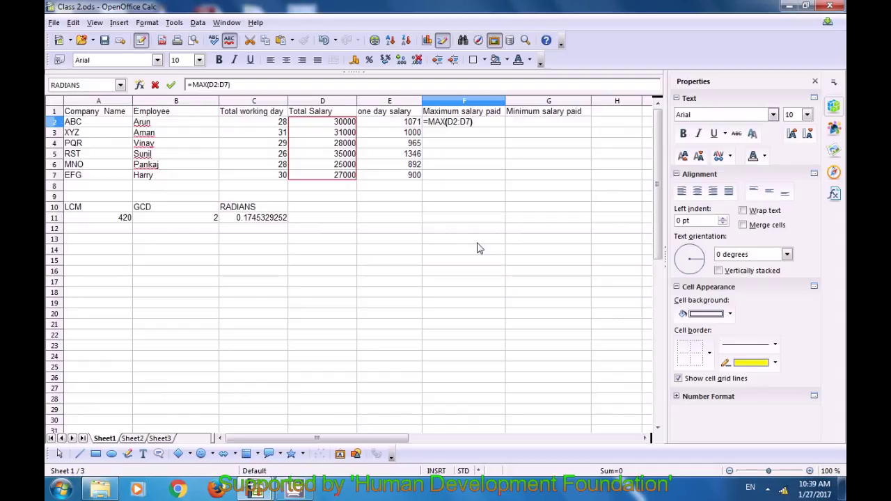
key(Return)
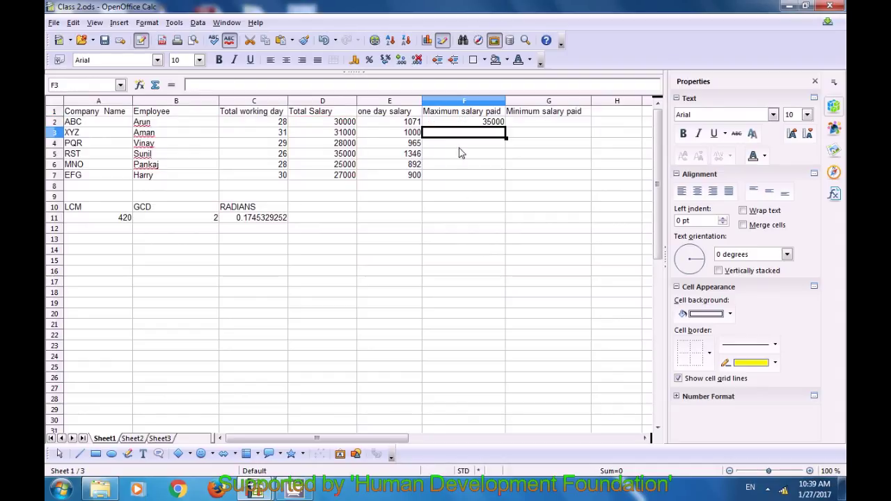
click(469, 123)
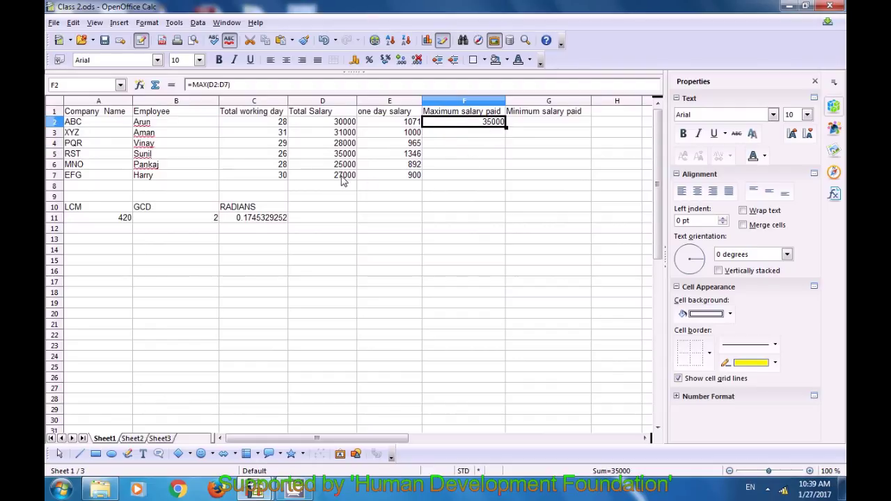
click(473, 154)
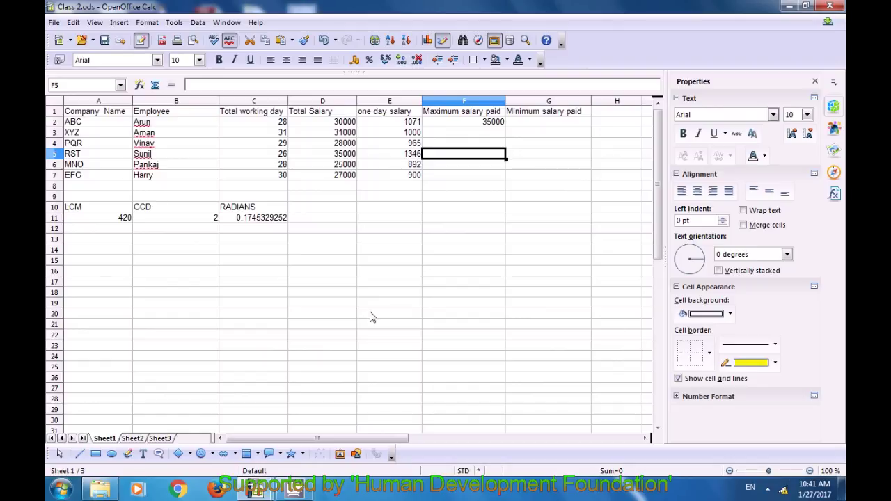
Sort the Total Salary cells D2:D7 ascending, using Current selection only.
click(339, 123)
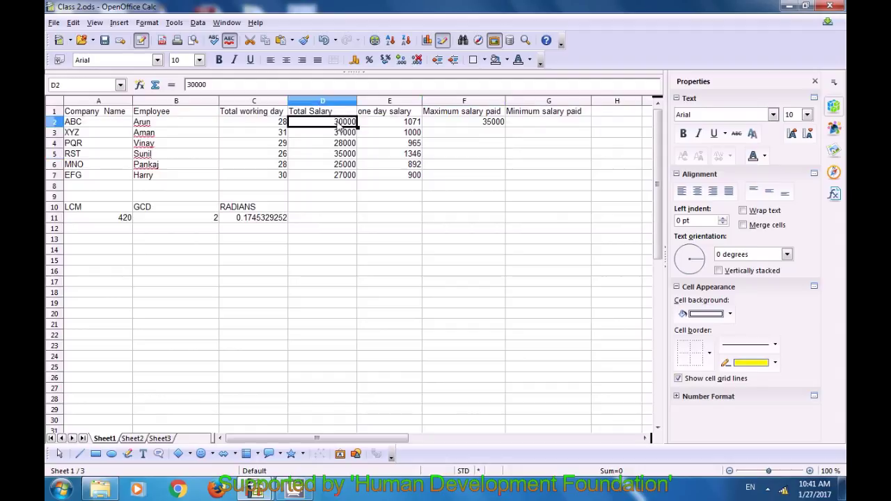
click(341, 132)
click(341, 142)
click(343, 166)
click(343, 176)
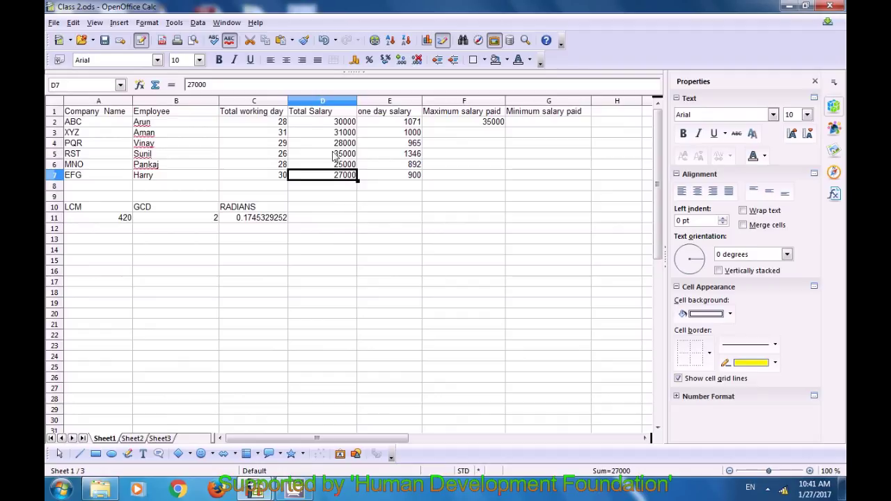
drag(343, 123, 347, 183)
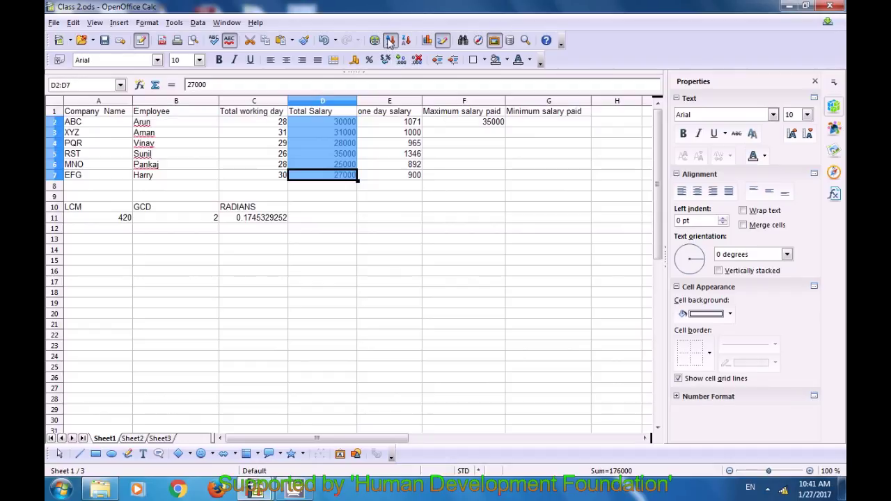
click(391, 41)
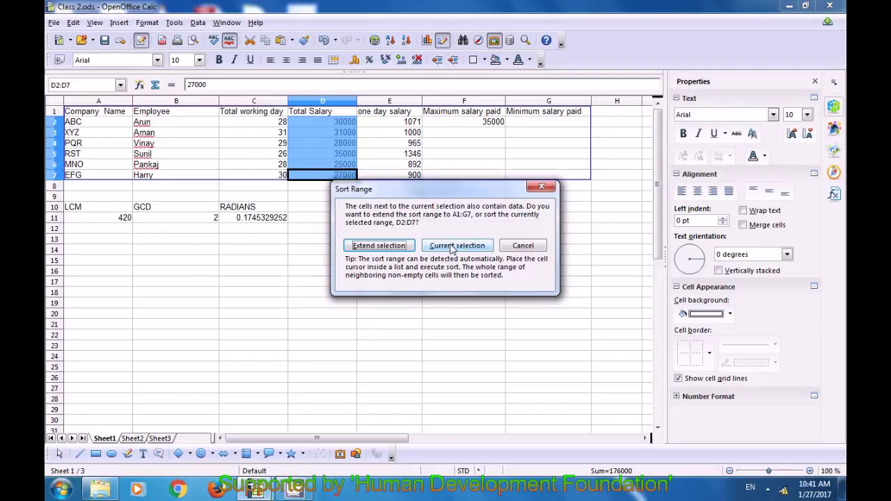
click(451, 247)
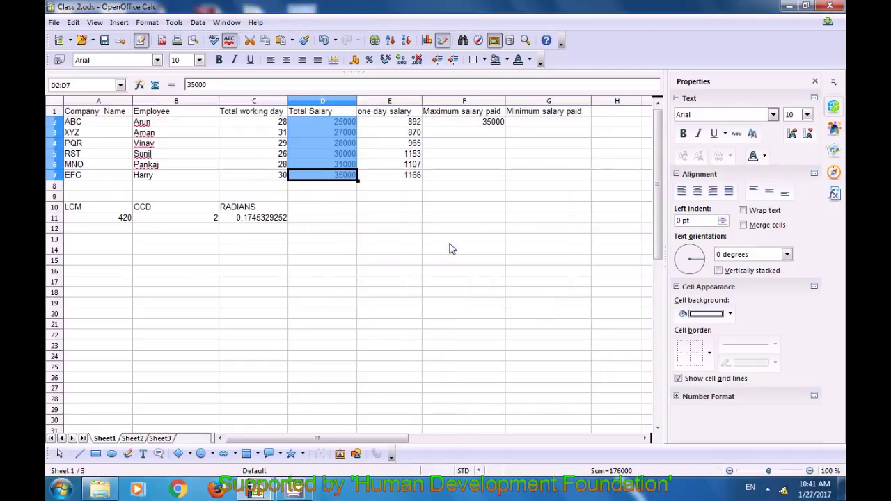
click(346, 222)
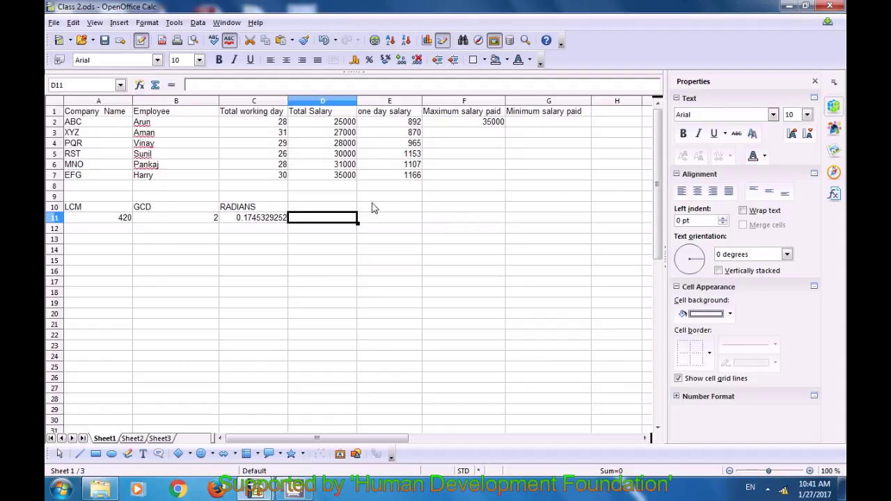
Select the empty cell E9.
click(382, 204)
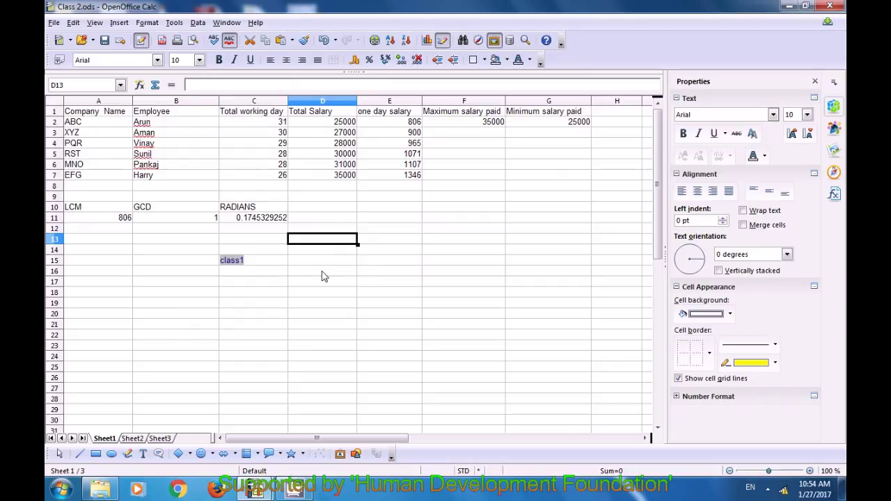
Start a PDF export and open the Security tab's password settings.
click(55, 23)
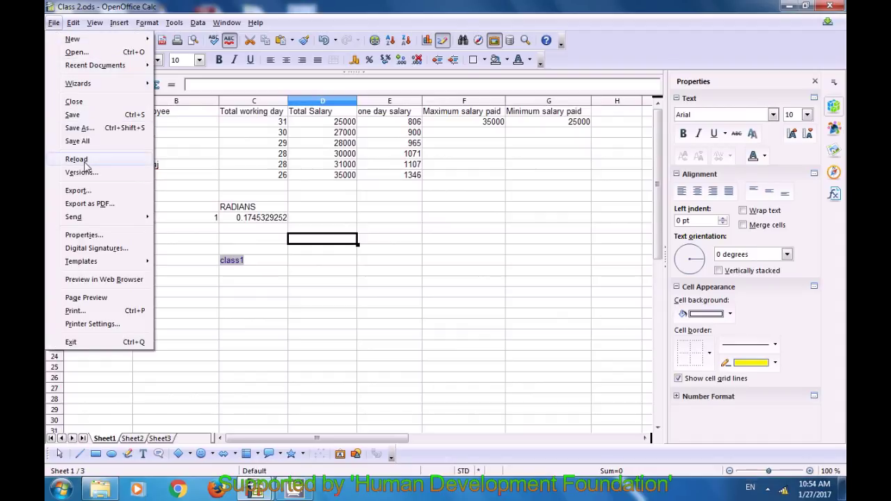
click(89, 204)
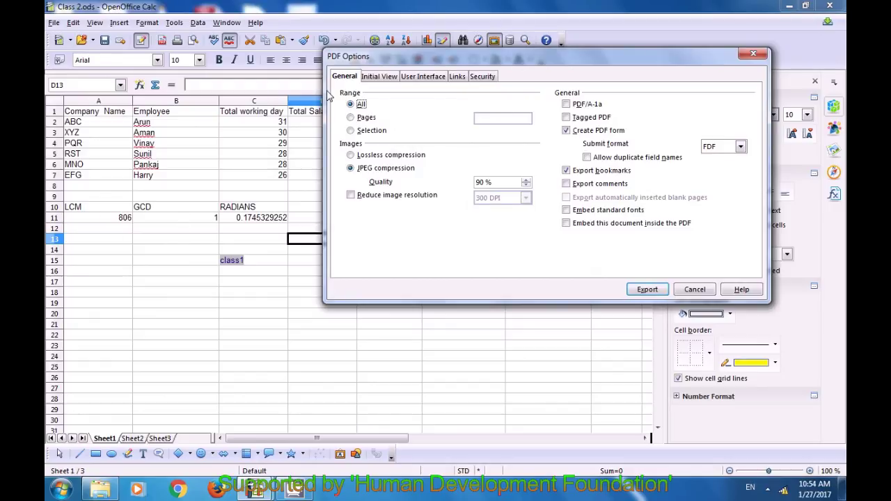
click(483, 77)
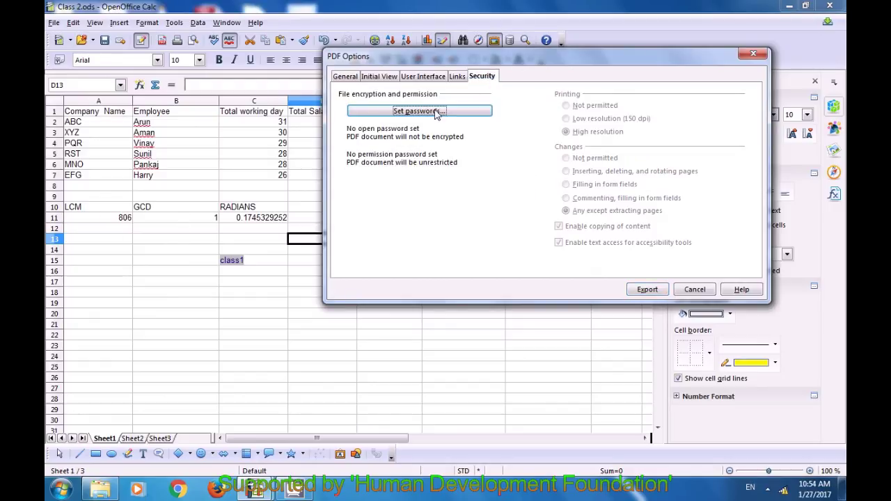
click(411, 114)
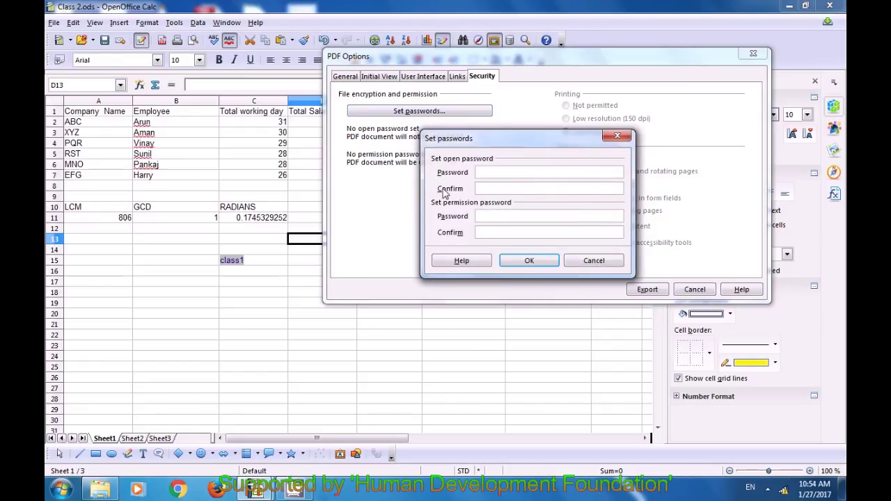
Enter the open and permission passwords, dismissing the password mismatch errors.
text(123)
click(482, 189)
text(12341234)
click(492, 232)
text(1234)
click(530, 266)
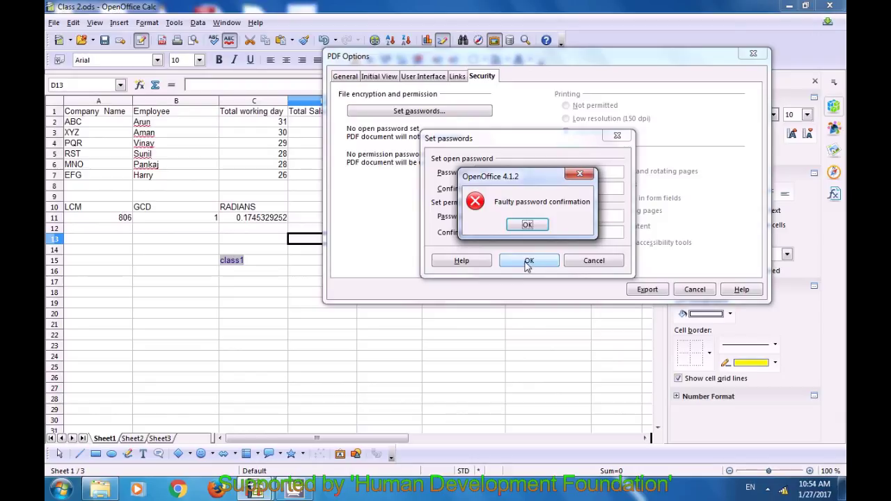
click(527, 225)
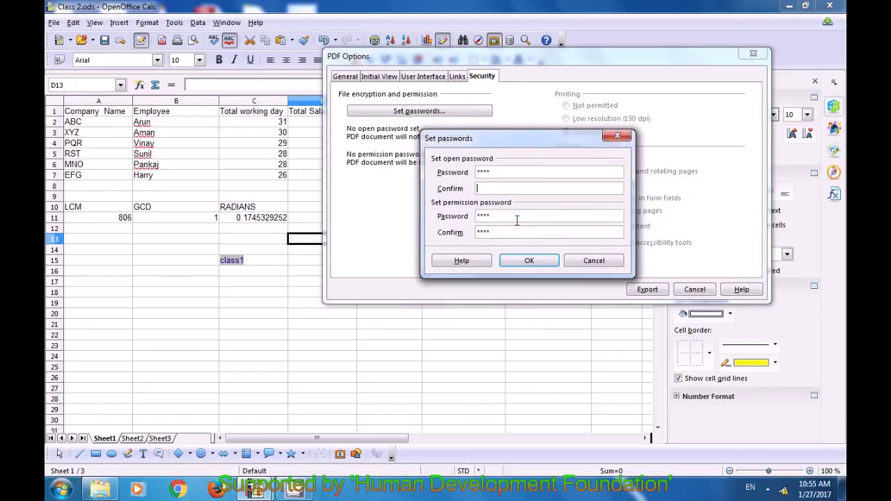
text(****)
click(527, 261)
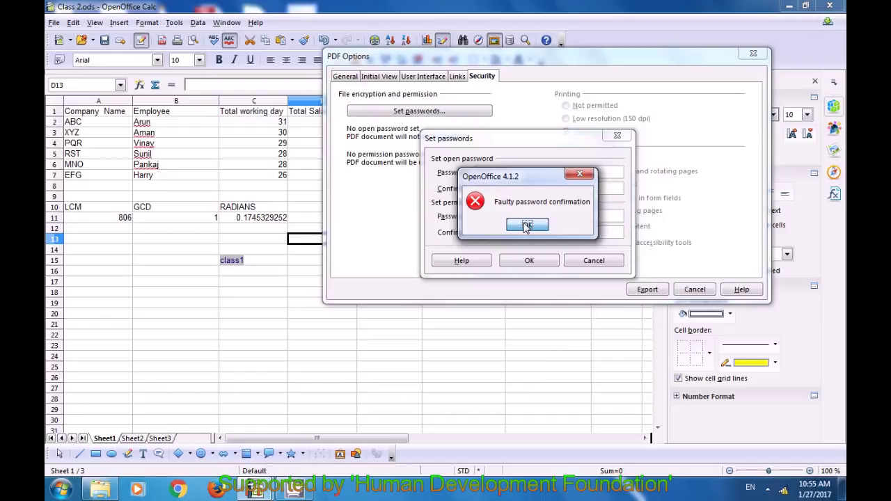
key(Return)
Retype the open password and its matching confirmation.
key(BackSpace)
key(BackSpace)
key(BackSpace)
key(BackSpace)
text(123)
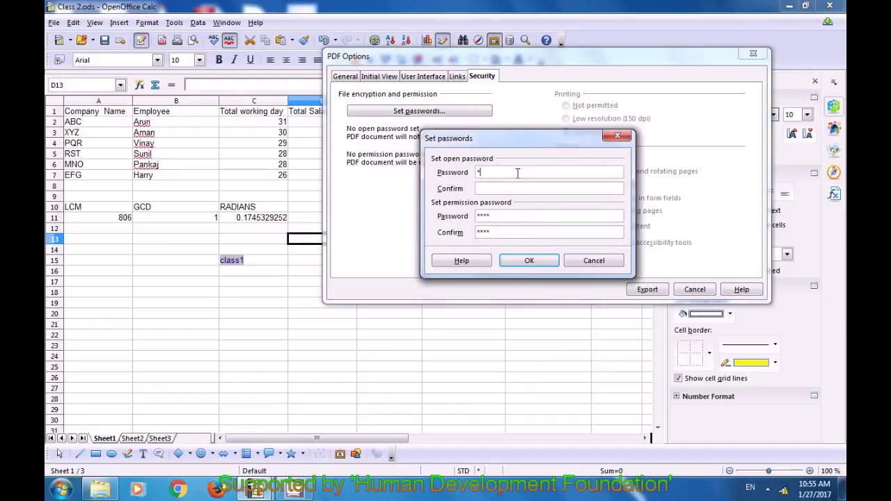
click(517, 189)
text(123)
Retype the permission password with a matching confirmation and accept both passwords.
click(514, 211)
key(BackSpace)
key(BackSpace)
key(BackSpace)
key(BackSpace)
text(123)
key(BackSpace)
key(BackSpace)
key(BackSpace)
text(123)
click(507, 227)
text(123)
key(BackSpace)
key(BackSpace)
key(BackSpace)
text(123)
click(529, 262)
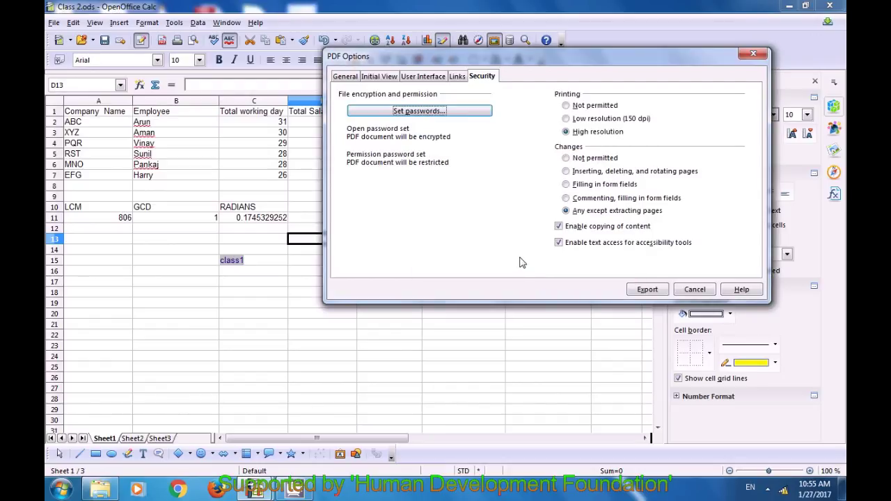
Save the protected PDF as Class 2 on the Desktop and minimize Calc.
click(636, 292)
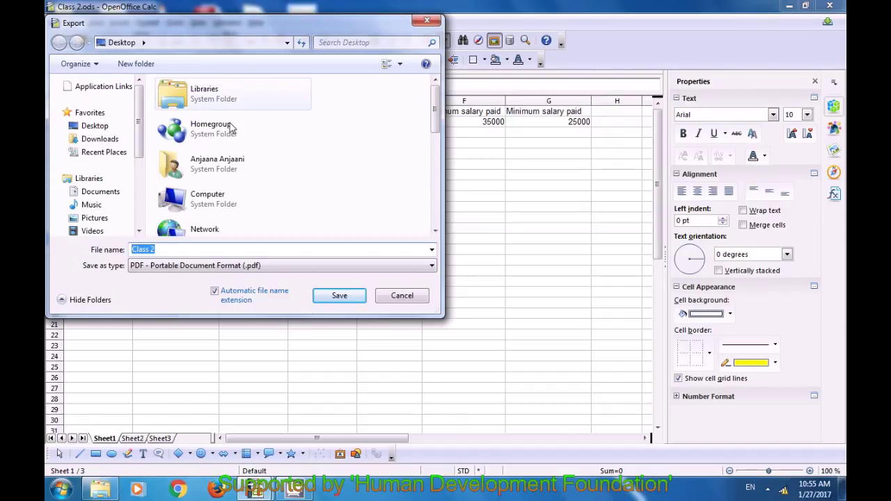
click(211, 251)
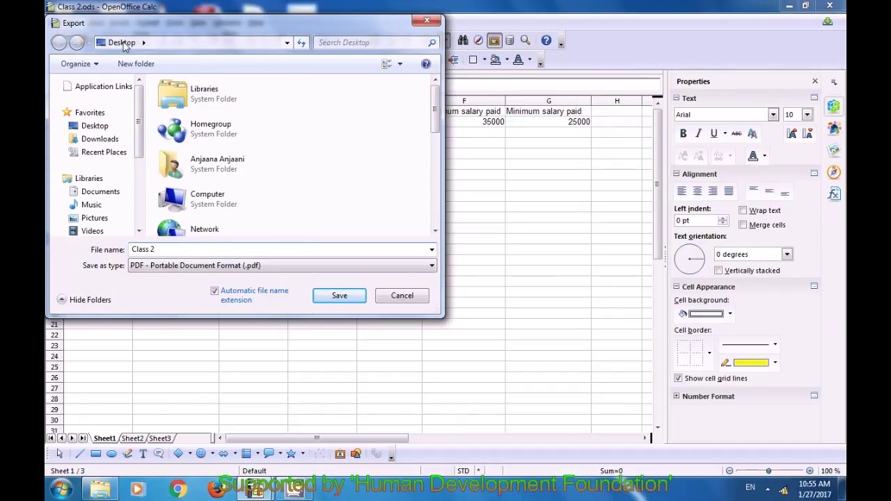
click(341, 297)
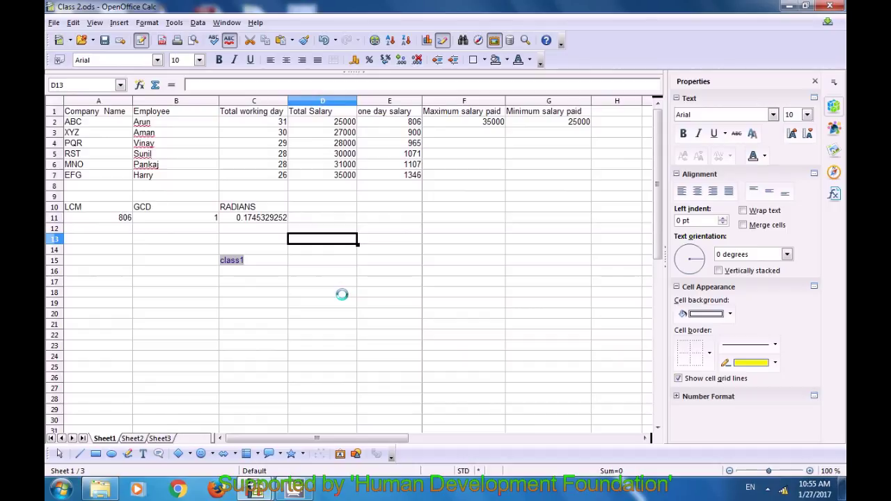
click(789, 6)
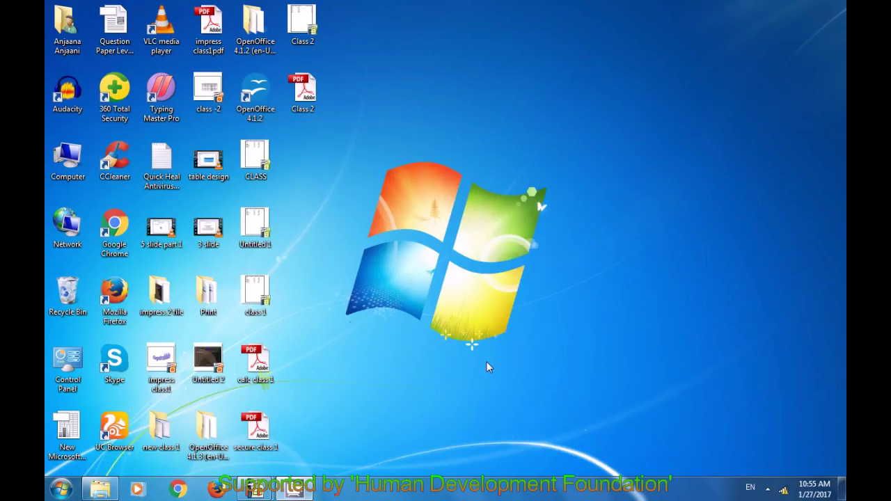
click(311, 112)
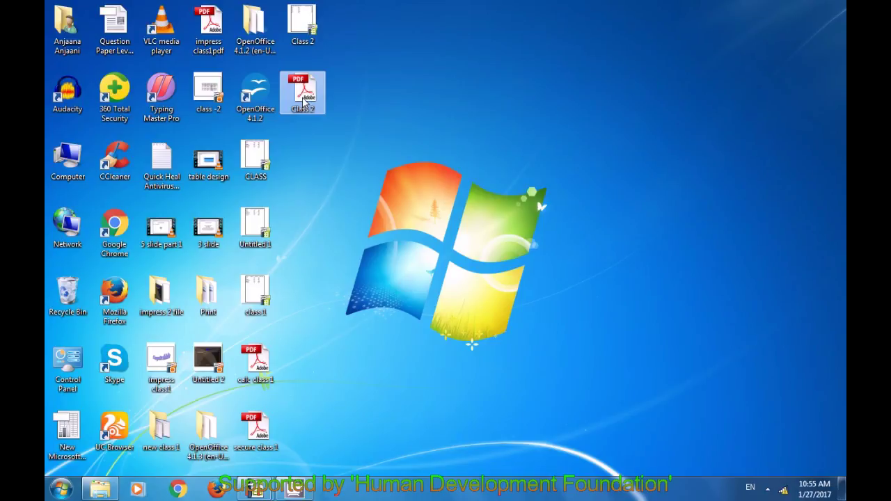
double_click(304, 97)
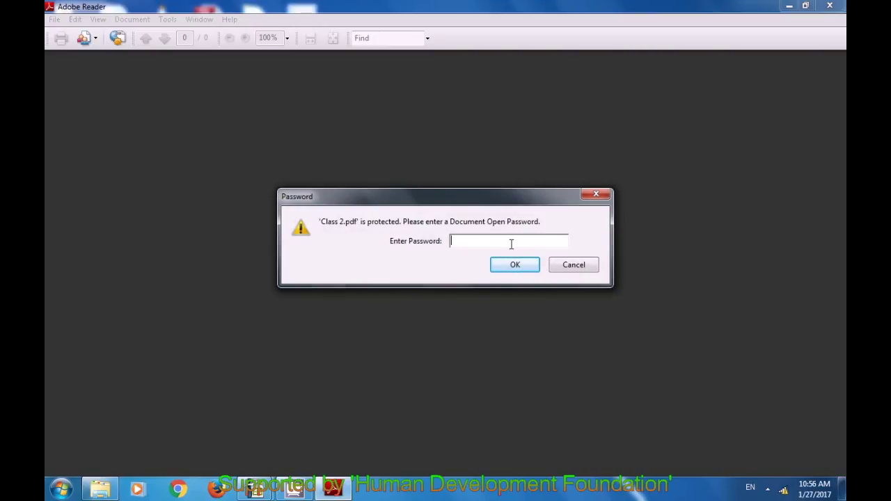
text(123)
click(518, 266)
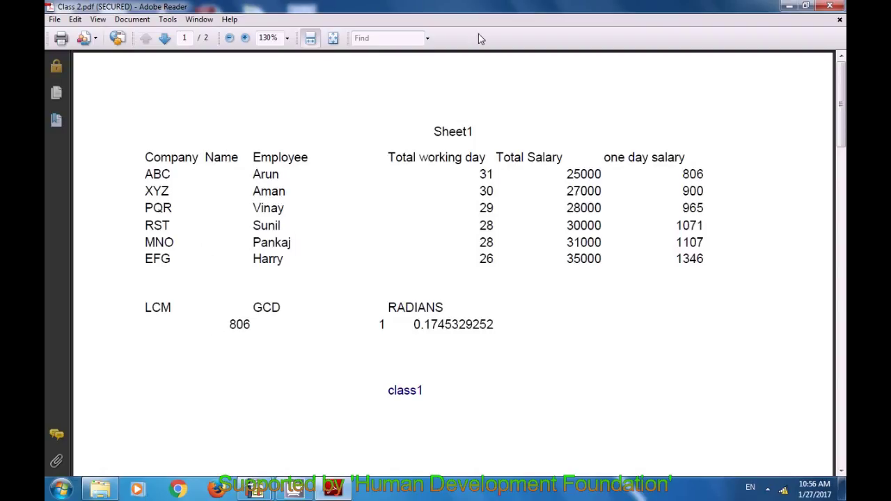
click(830, 7)
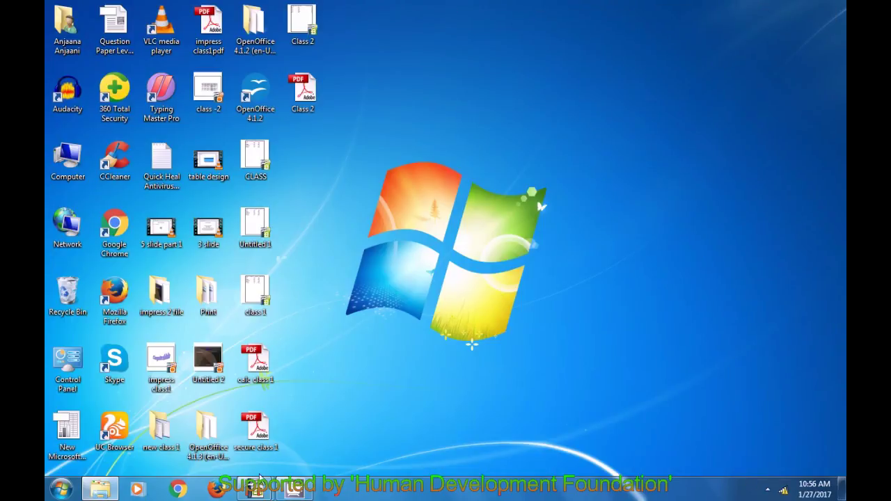
Restore Class 2.ods from the OpenOffice Calc taskbar preview.
mouse_move(256, 489)
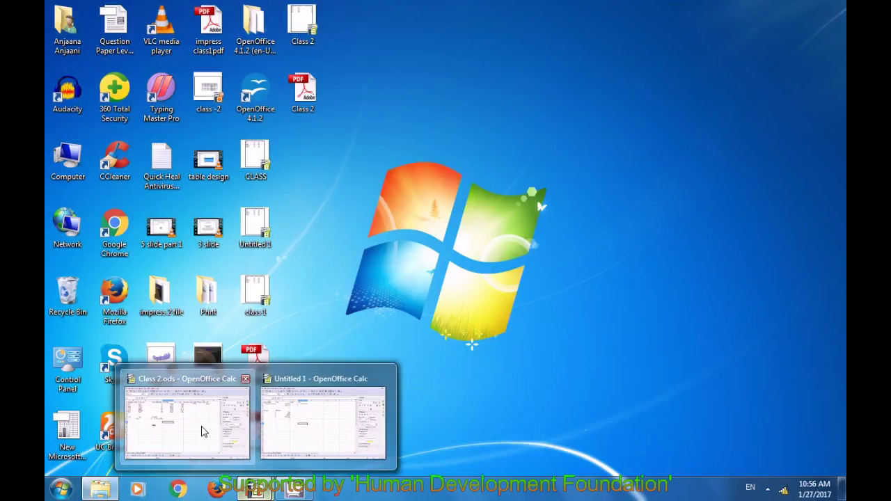
click(201, 427)
click(320, 293)
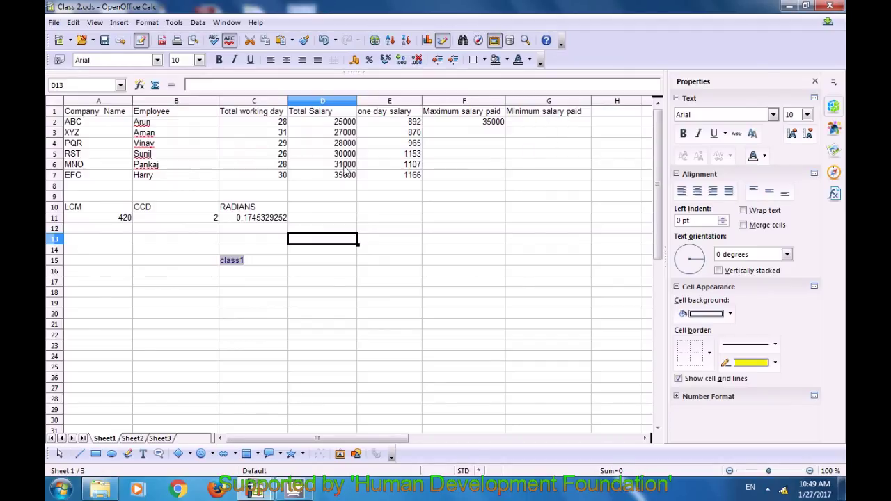
Enter =MIN(D2:D7) in G2, giving a minimum salary of 25000.
click(537, 126)
text(=)
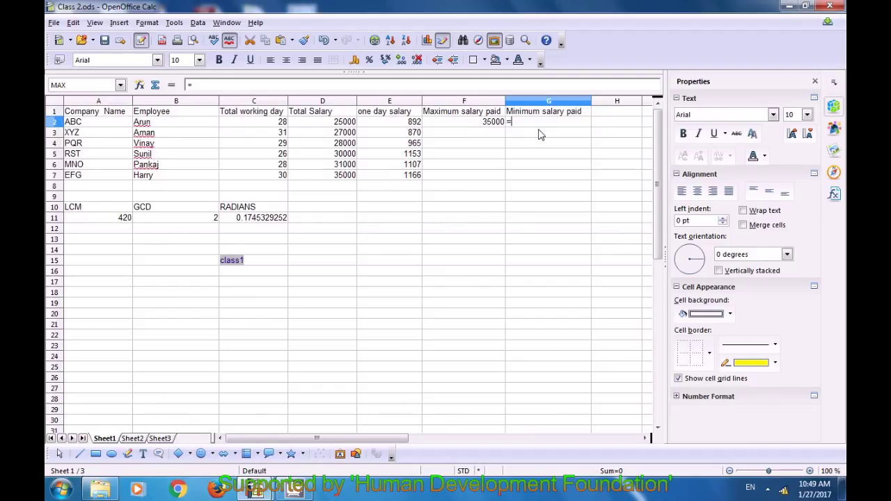
text(min)
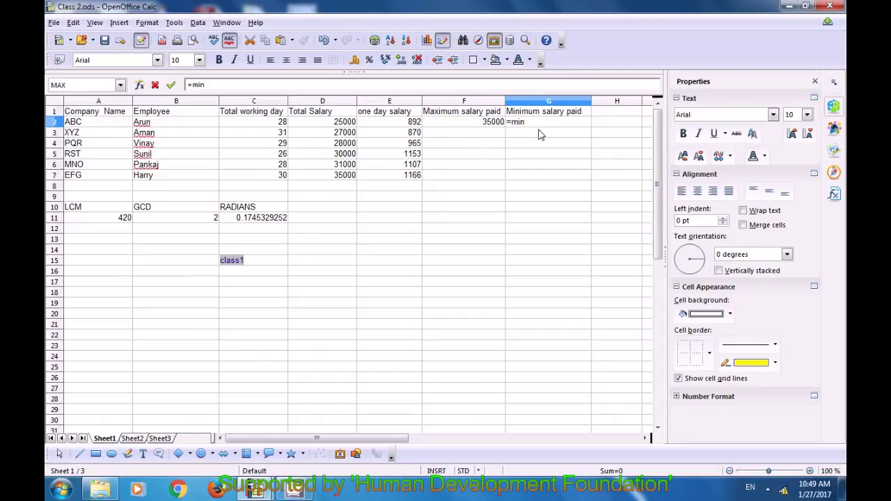
text(()
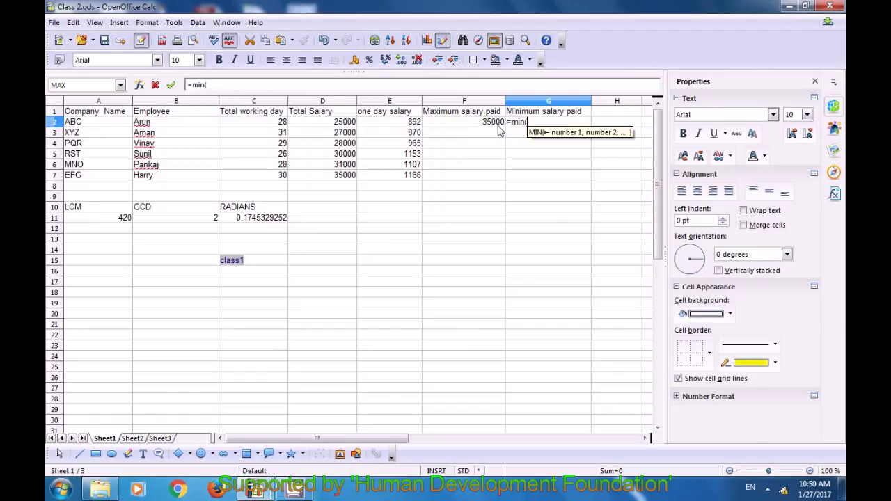
drag(346, 122, 335, 182)
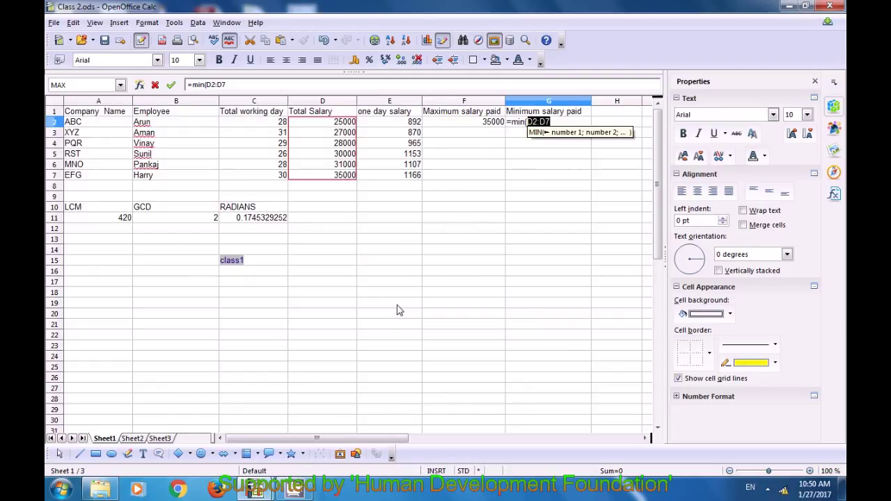
text())
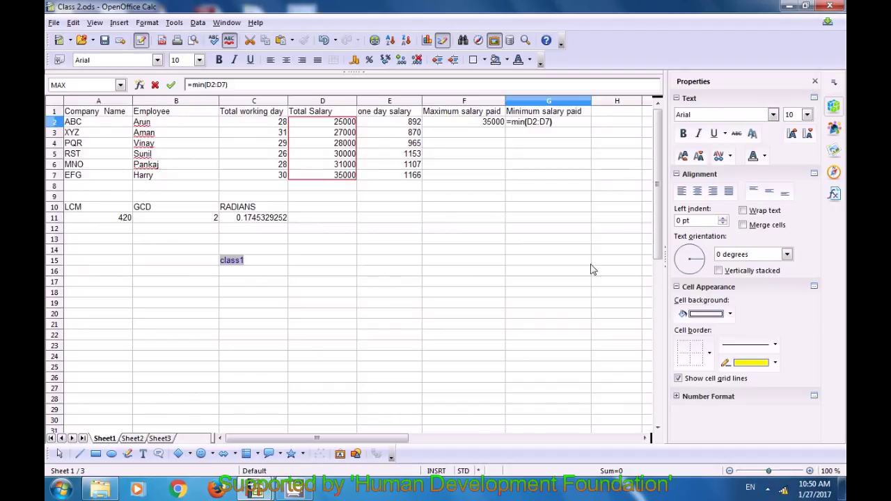
key(Return)
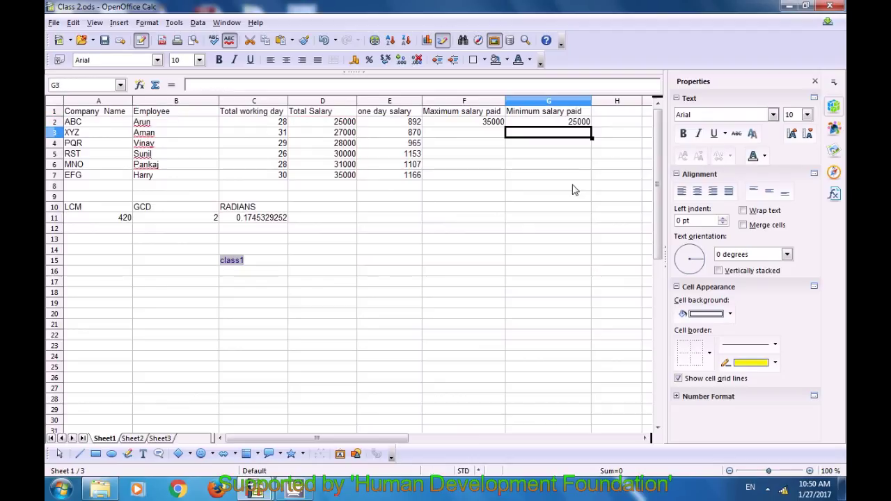
click(574, 123)
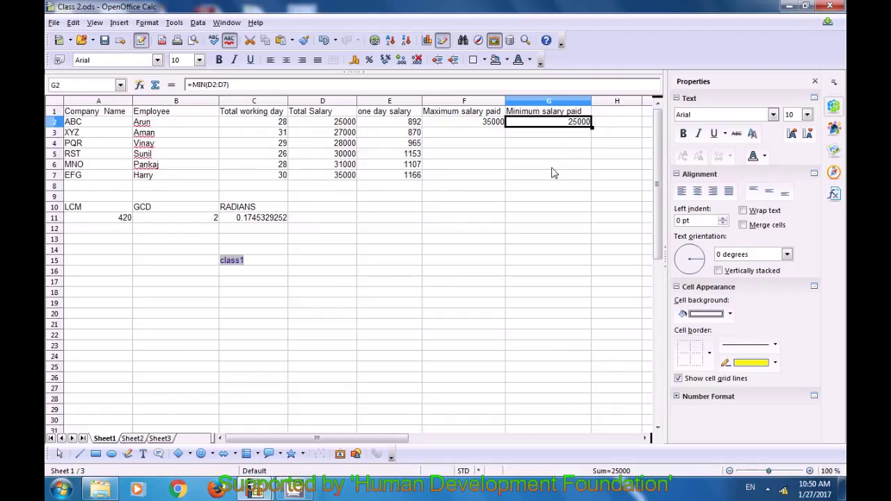
click(554, 145)
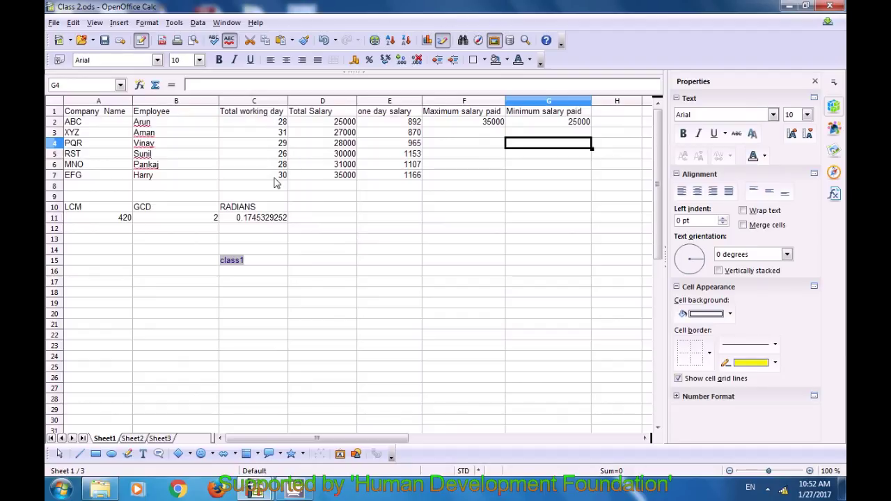
Sort only the C2:C7 working days in descending order using the current selection.
drag(264, 127, 274, 178)
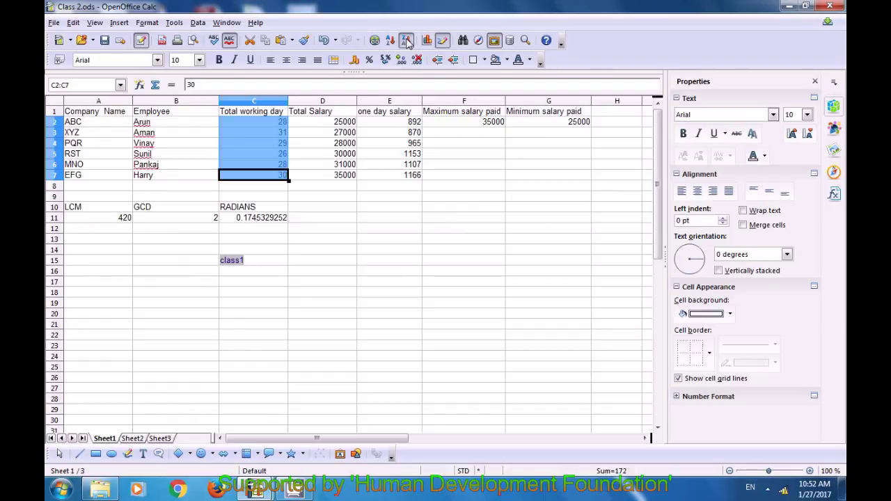
click(408, 41)
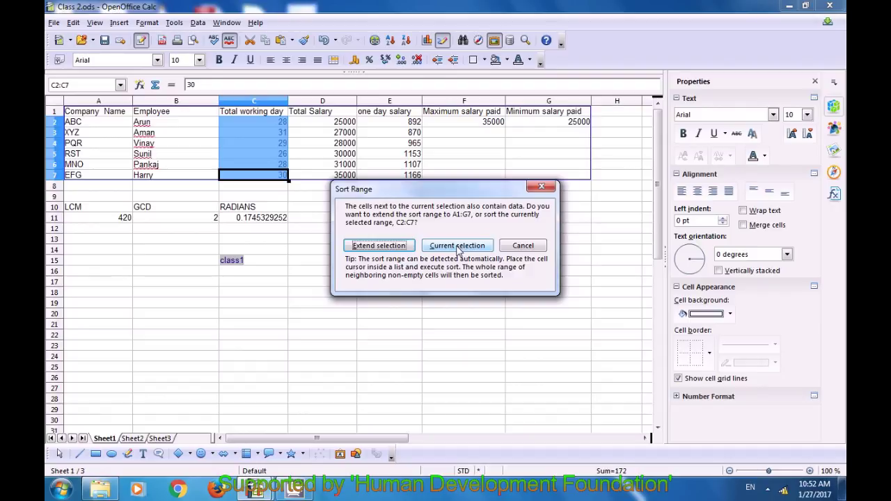
click(457, 246)
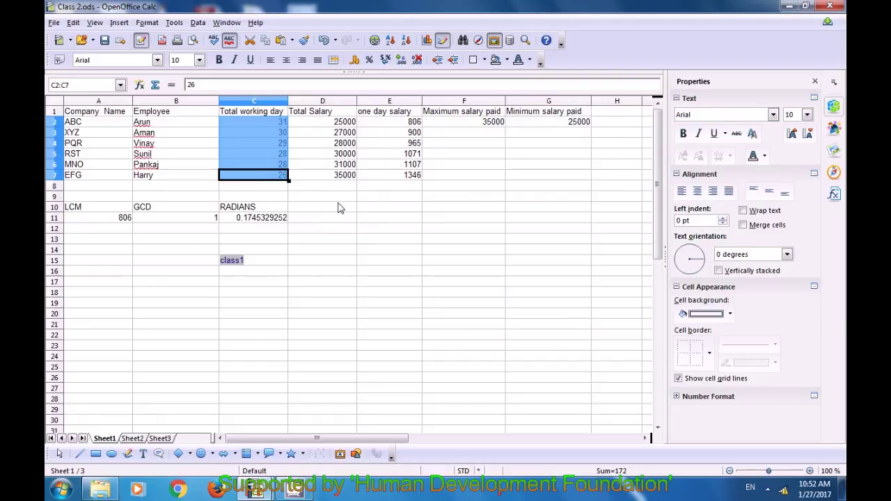
click(339, 208)
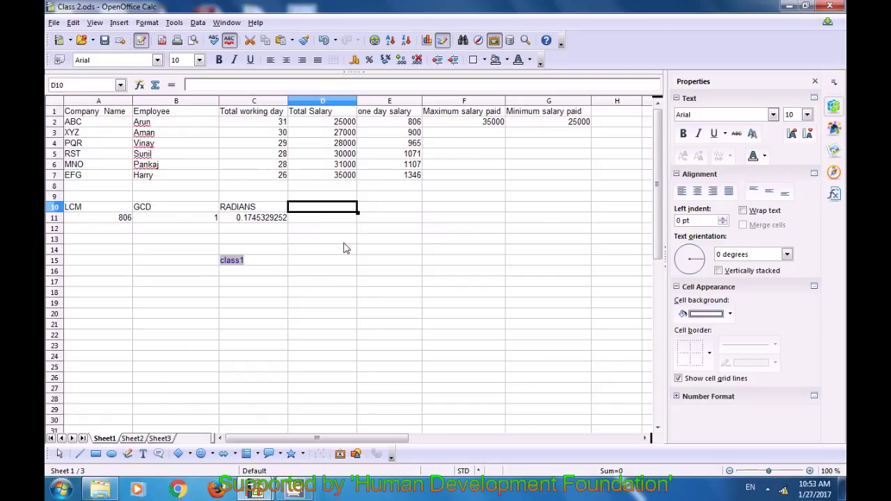
click(344, 242)
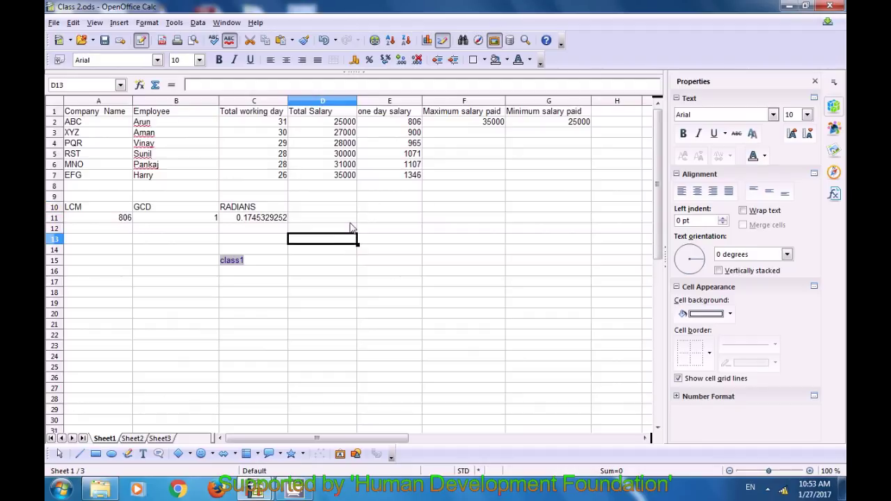